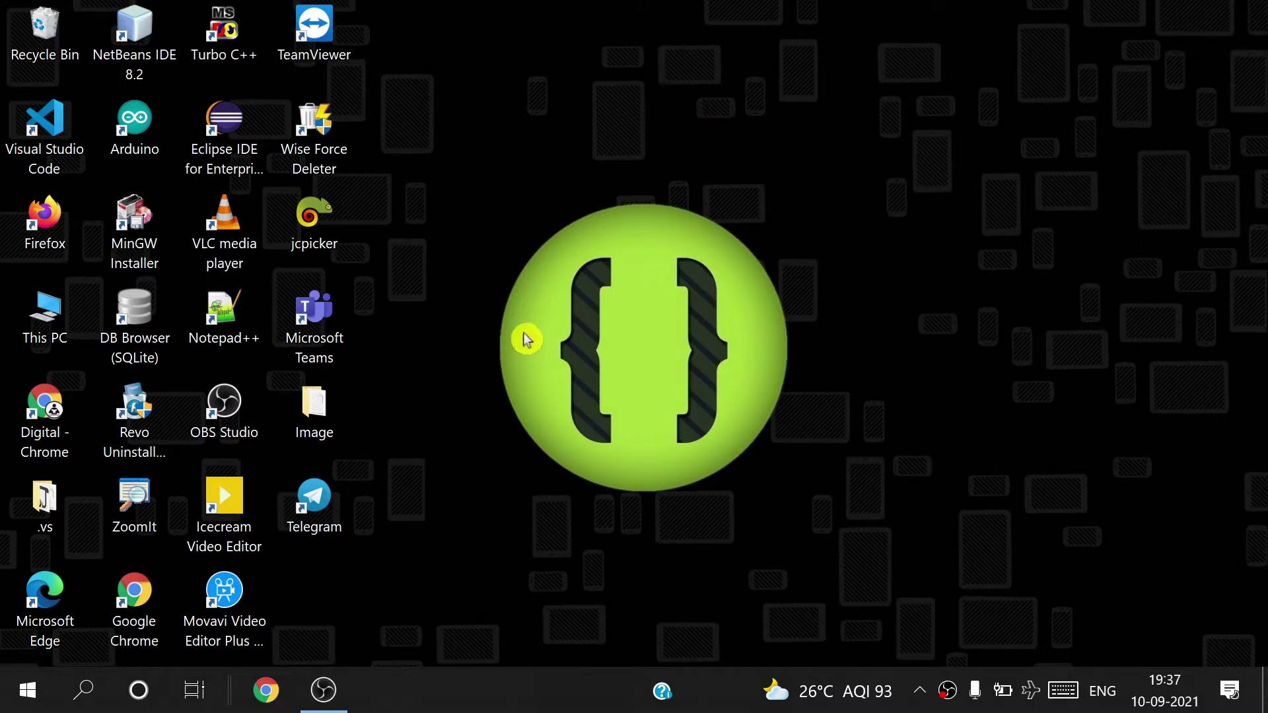
- Search 'con' to reach Control Panel and go to Programs > Uninstall a program
left_click(85, 704)
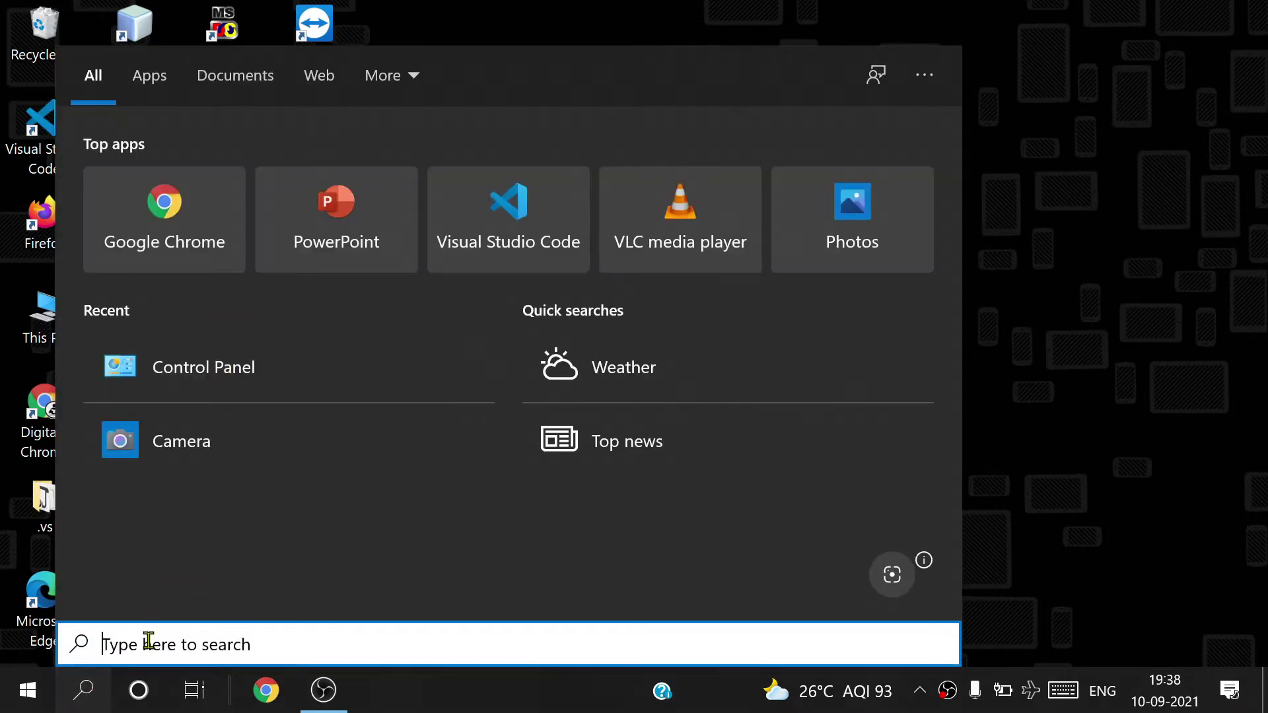
type("con")
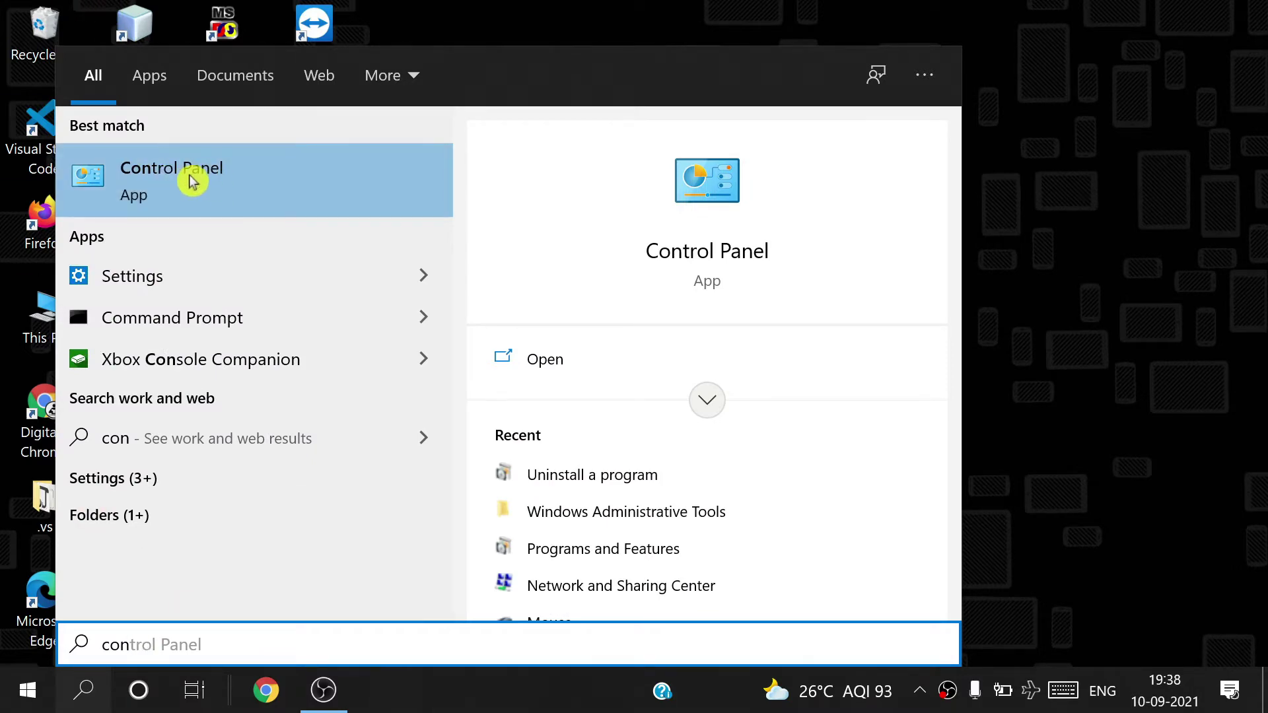
left_click(195, 212)
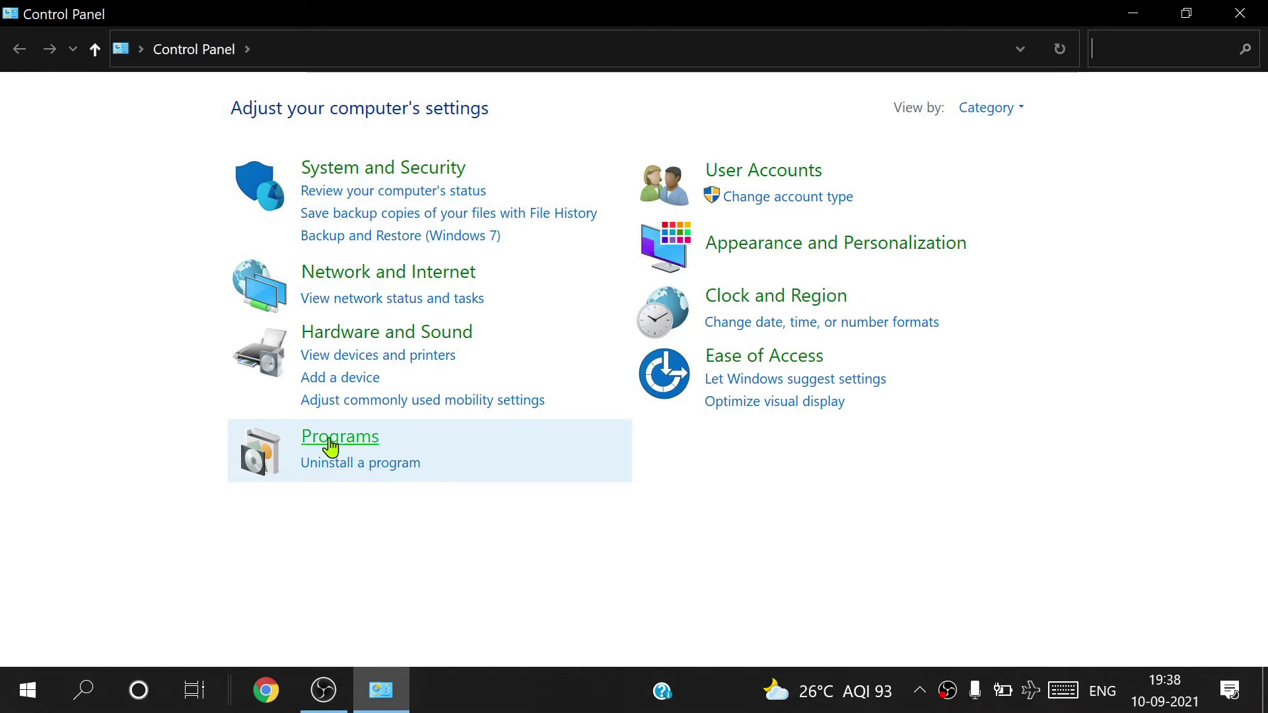
left_click(360, 468)
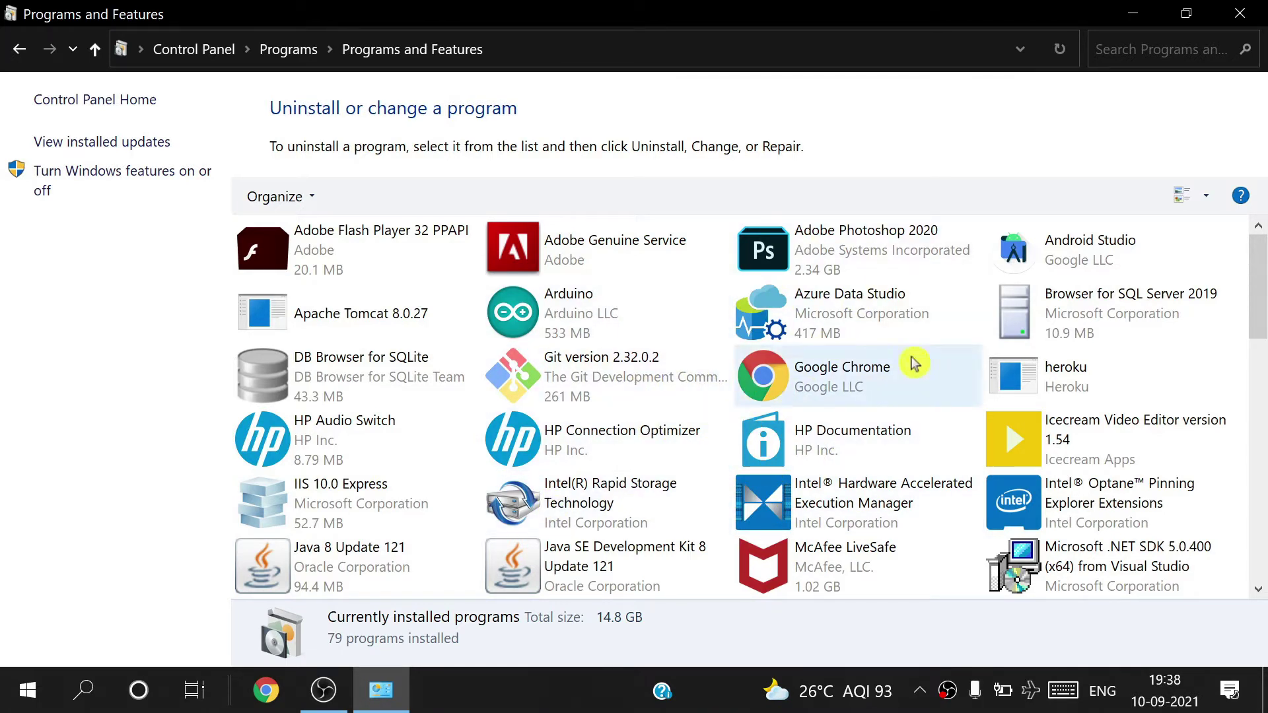
- Start the Android Studio uninstaller with admin approval, then view and close its screenshot in Photos
double_click(1089, 251)
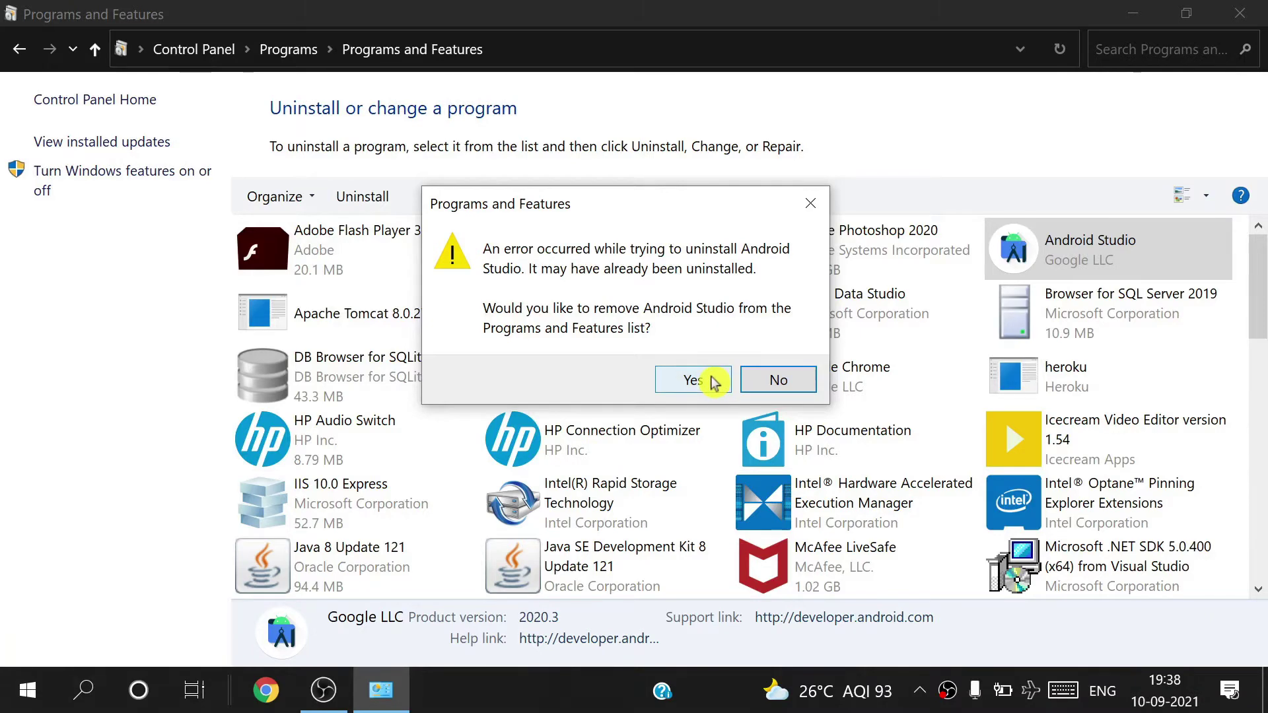
left_click(711, 381)
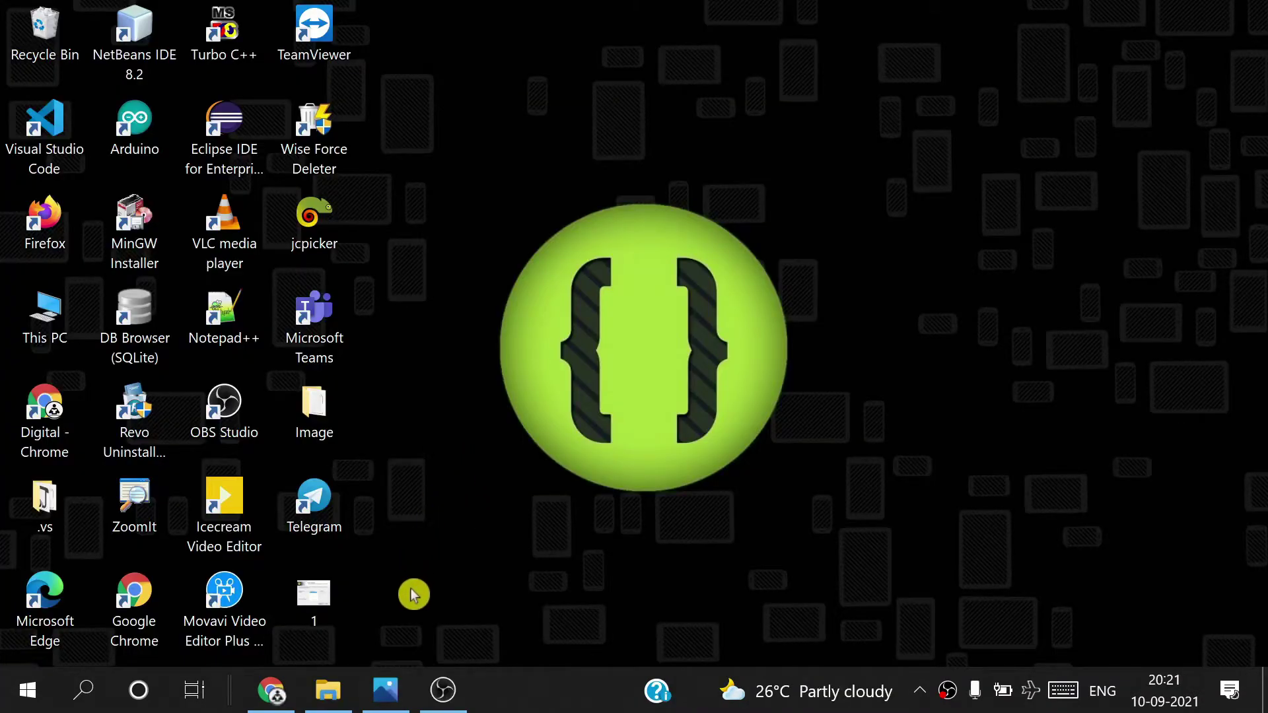
left_click(393, 690)
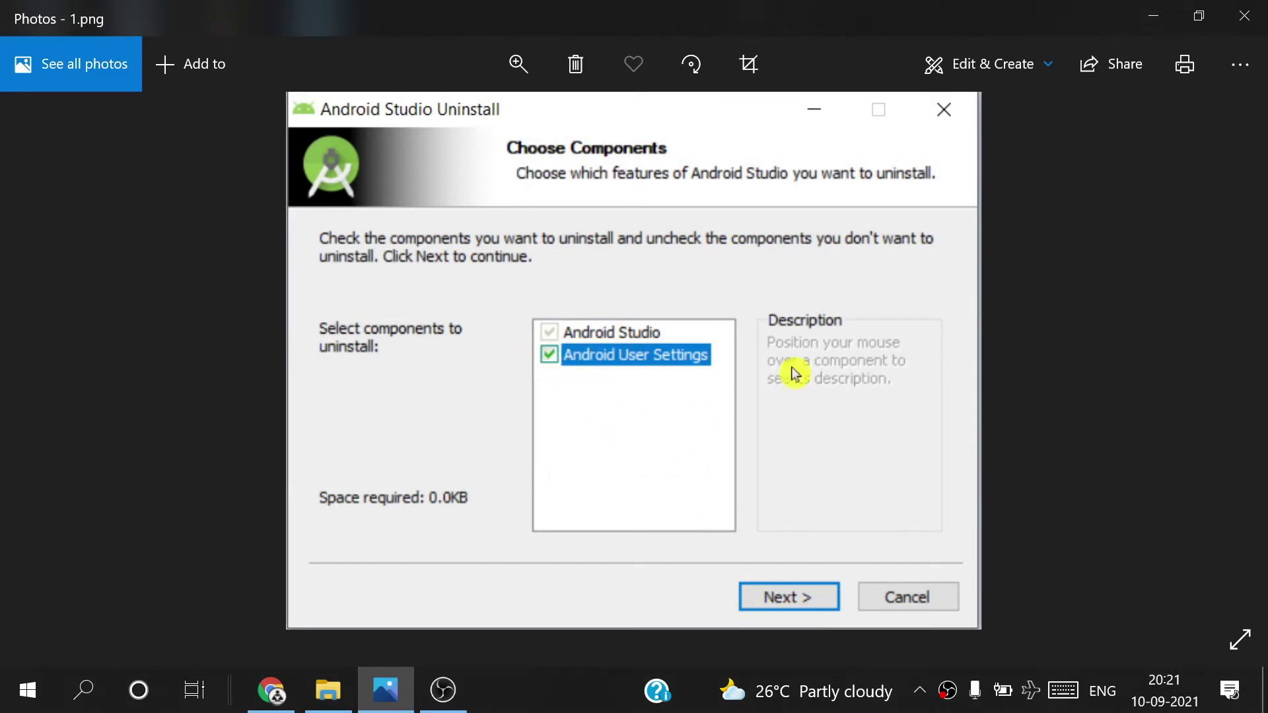
left_click(1248, 18)
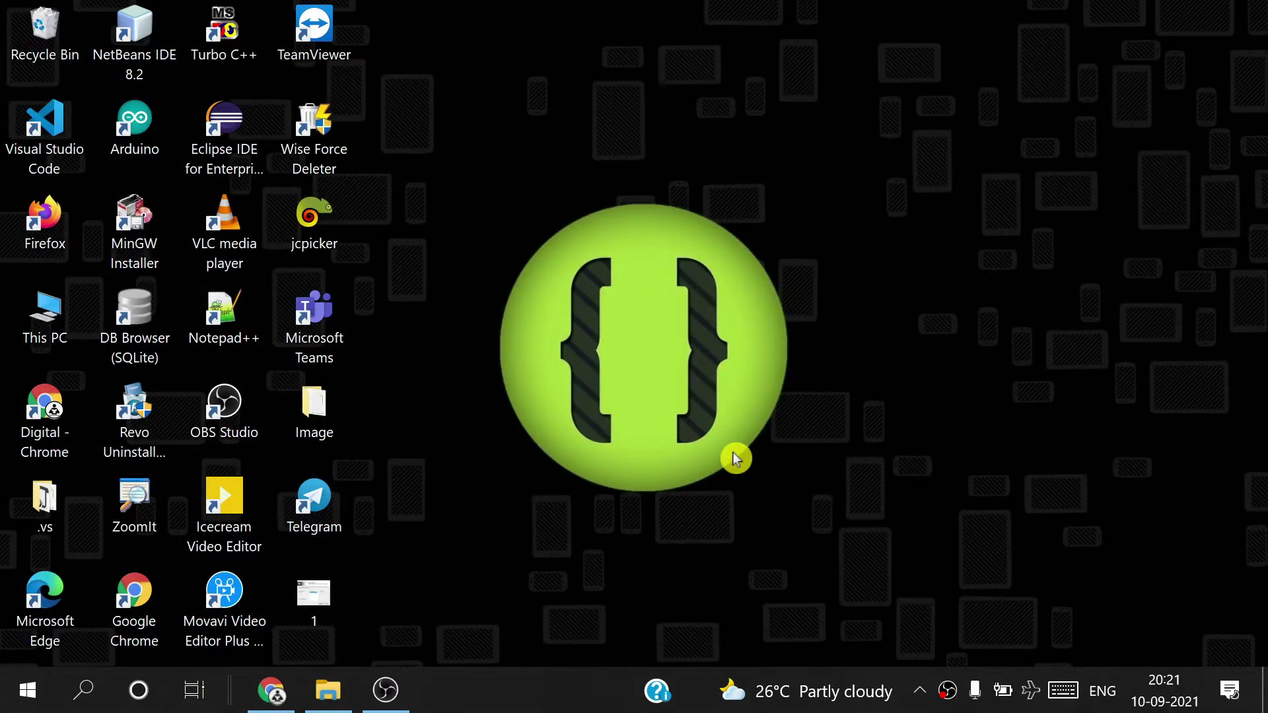
- Run %USERPROFILE% to open the user profile folder
key("super+r")
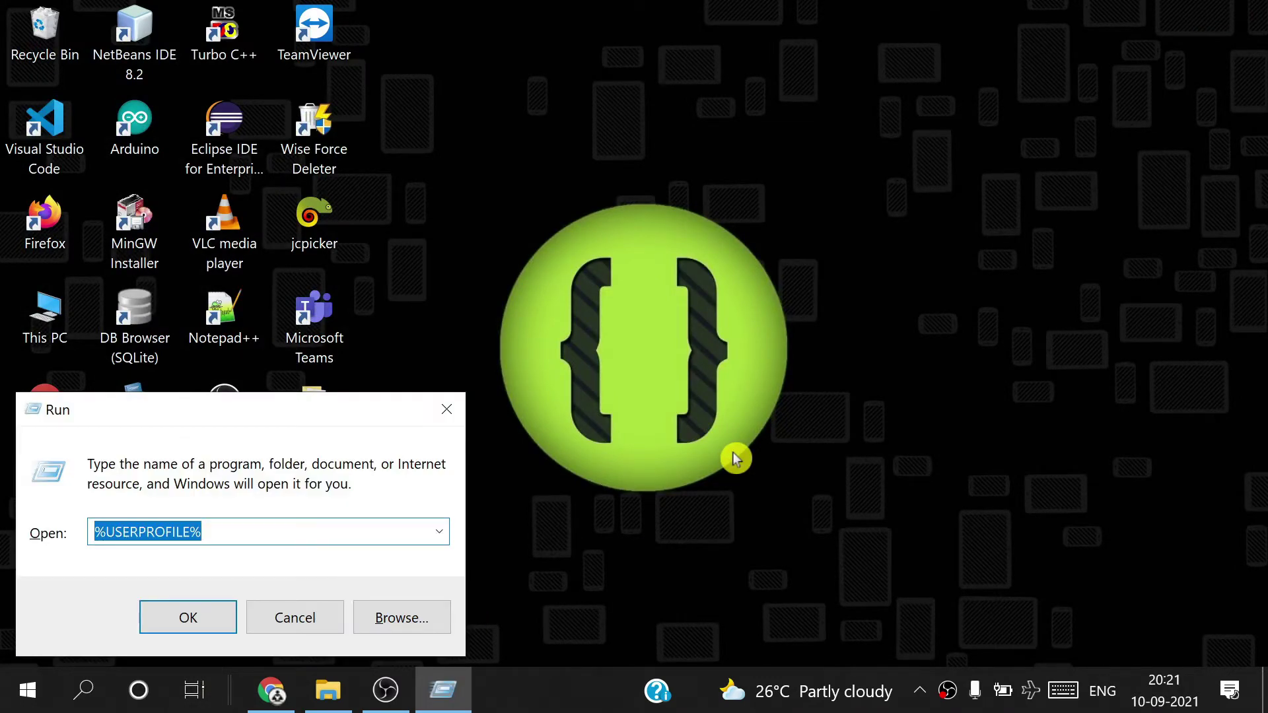
left_click_drag(284, 539, 132, 536)
left_click(189, 632)
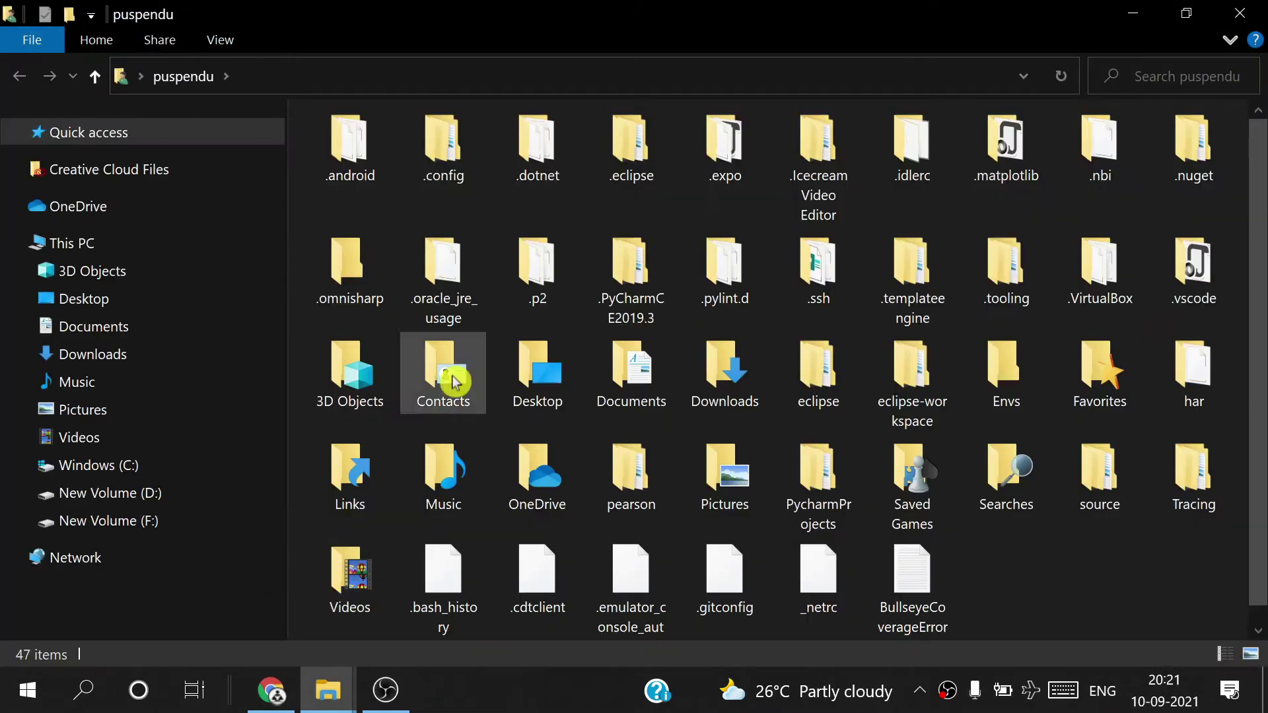
- Permanently delete the 9.21 GB .android folder and close the profile window
left_click(350, 162)
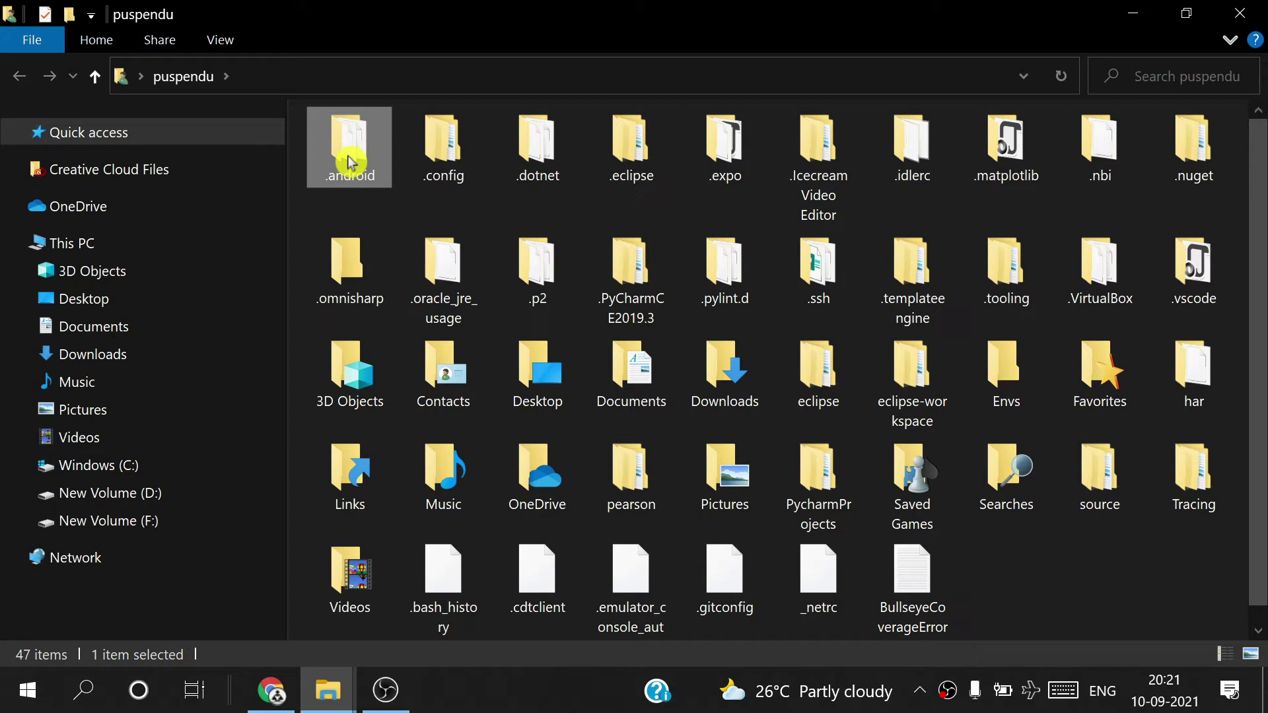
key("shift+Delete")
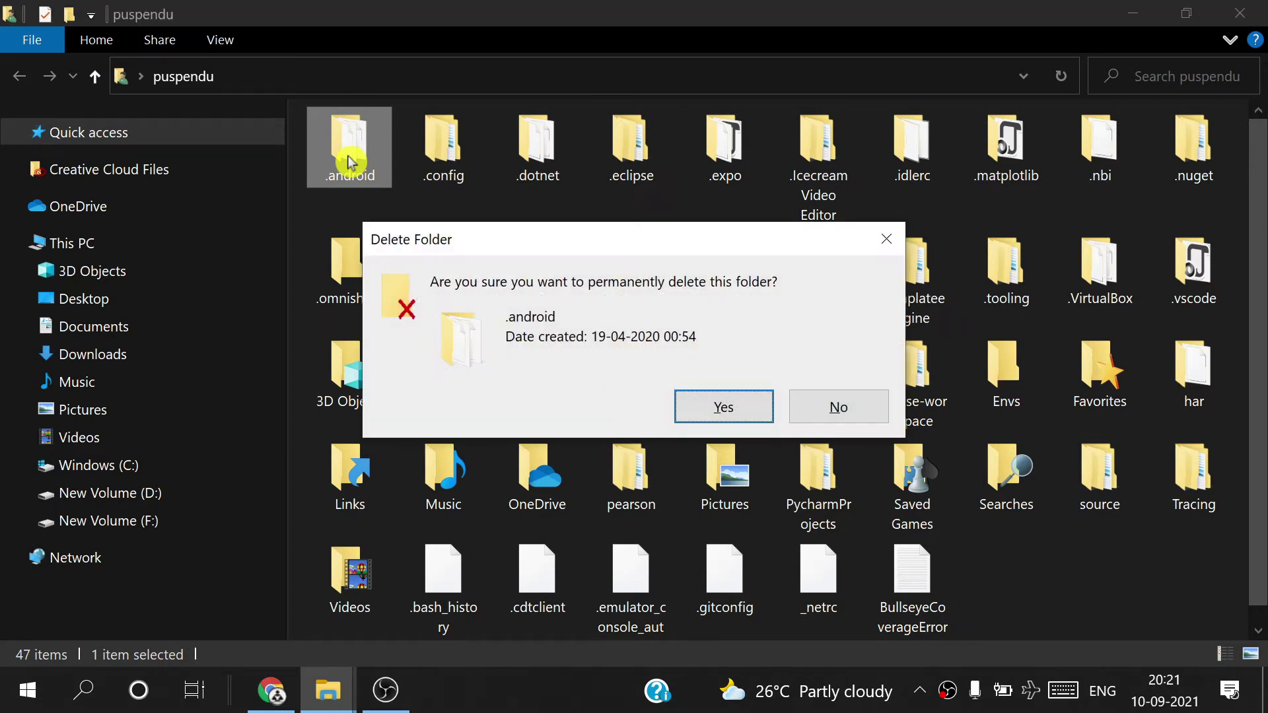
key("Return")
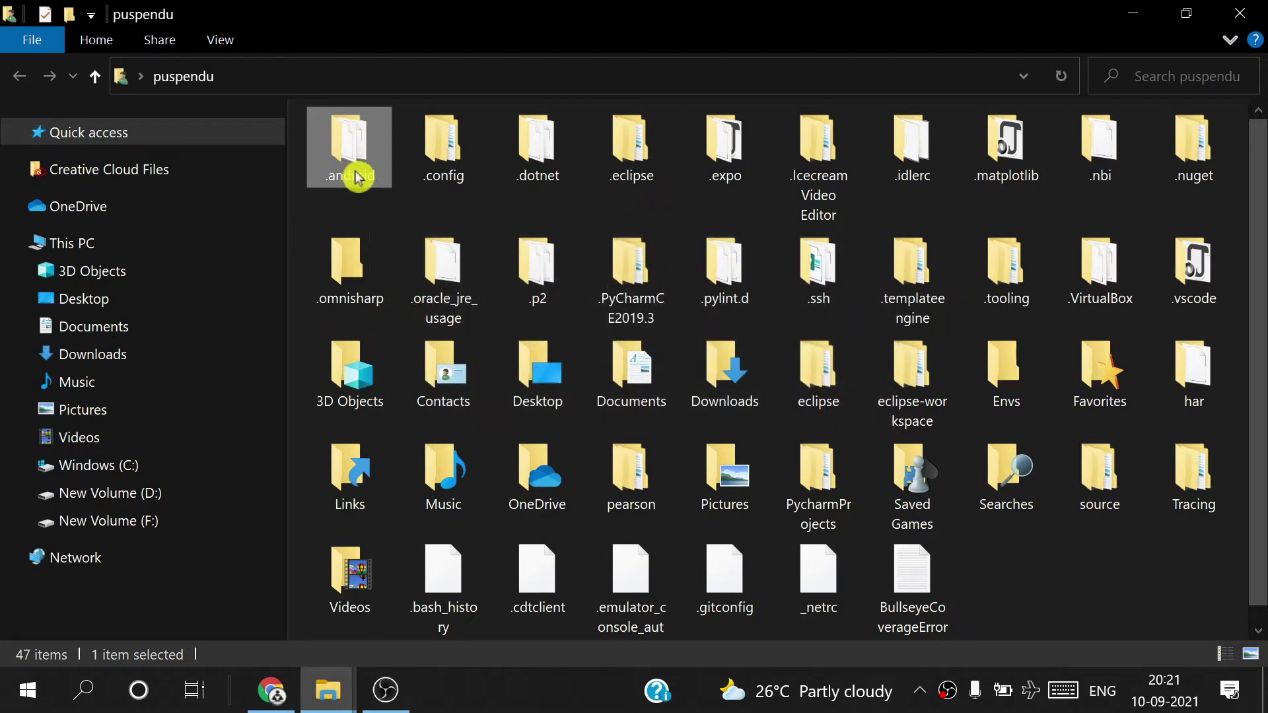
scroll(430, 462, "down", 1)
scroll(430, 467, "up", 1)
left_click(1239, 14)
key("super+r")
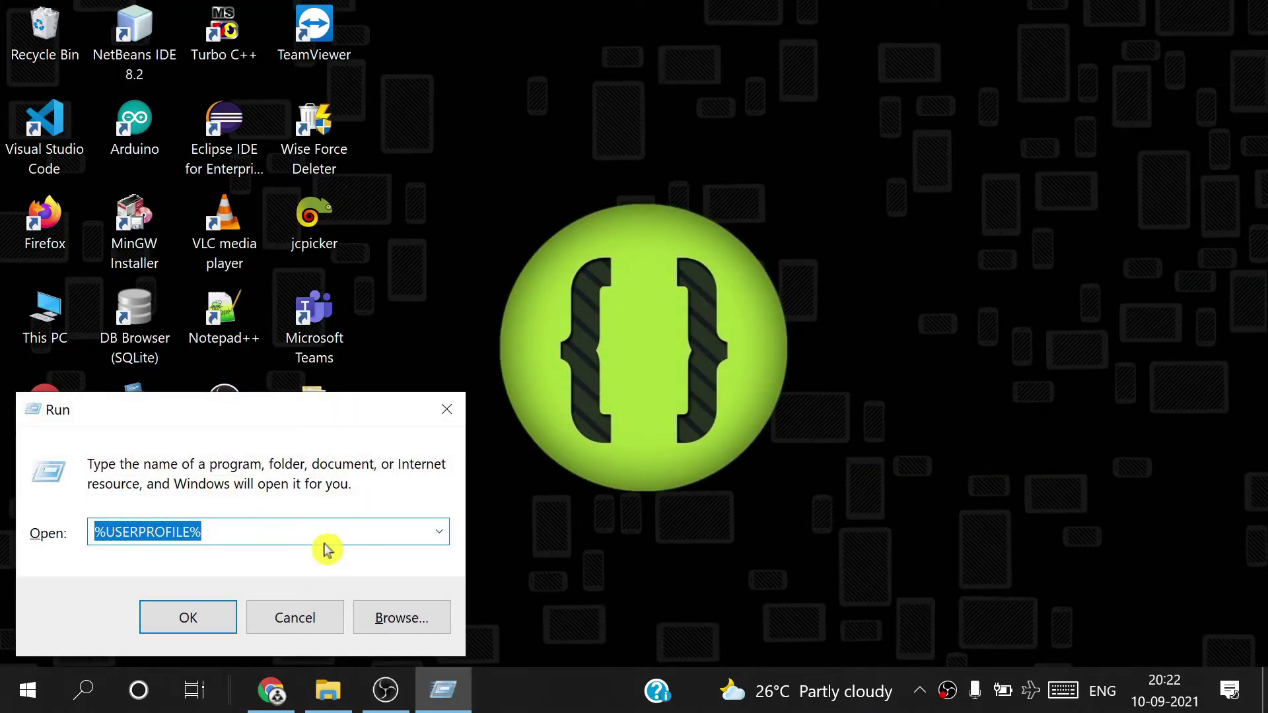
- Recall %localappdata% from Run history to open the AppData Local folder
left_click(319, 529)
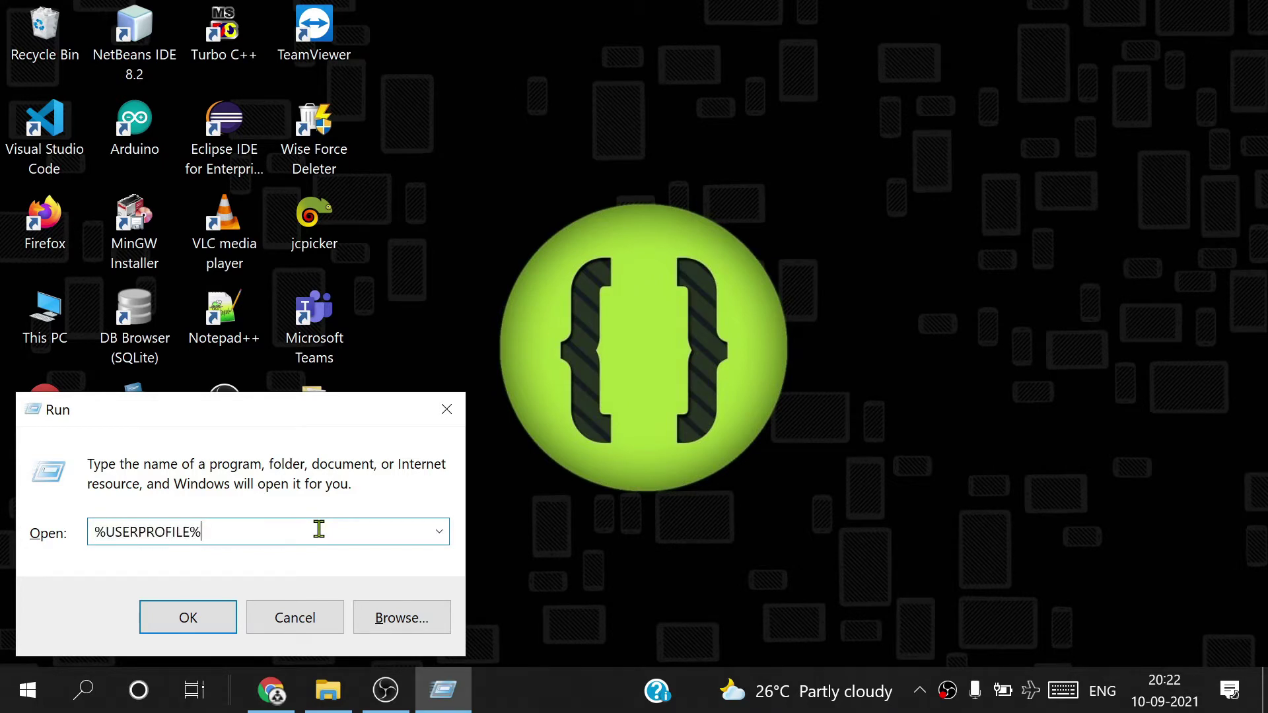
key("Down")
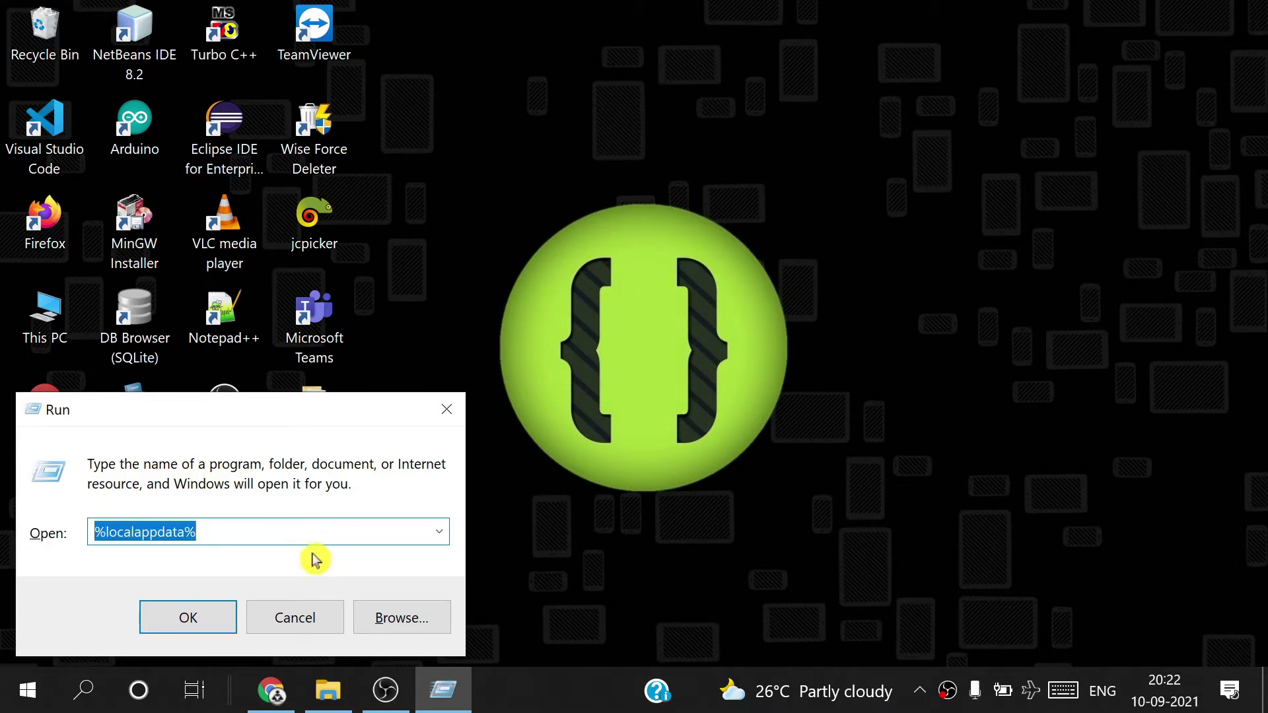
left_click(299, 528)
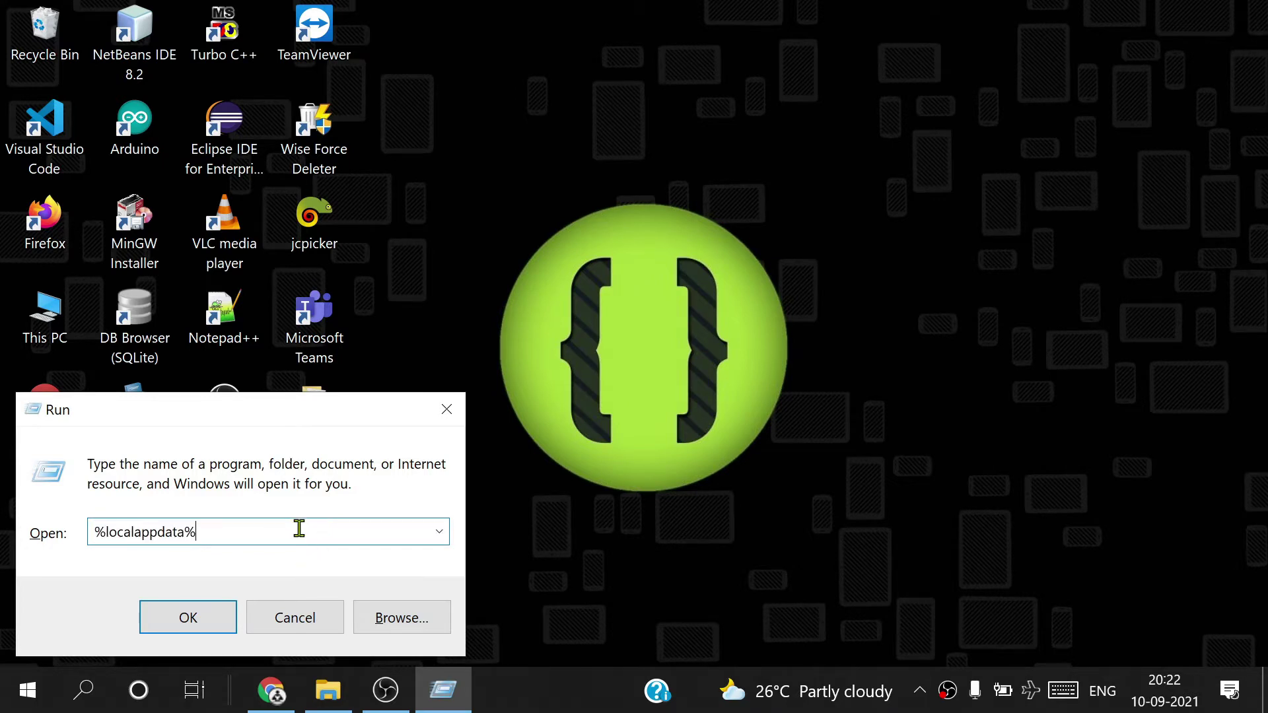
left_click(198, 624)
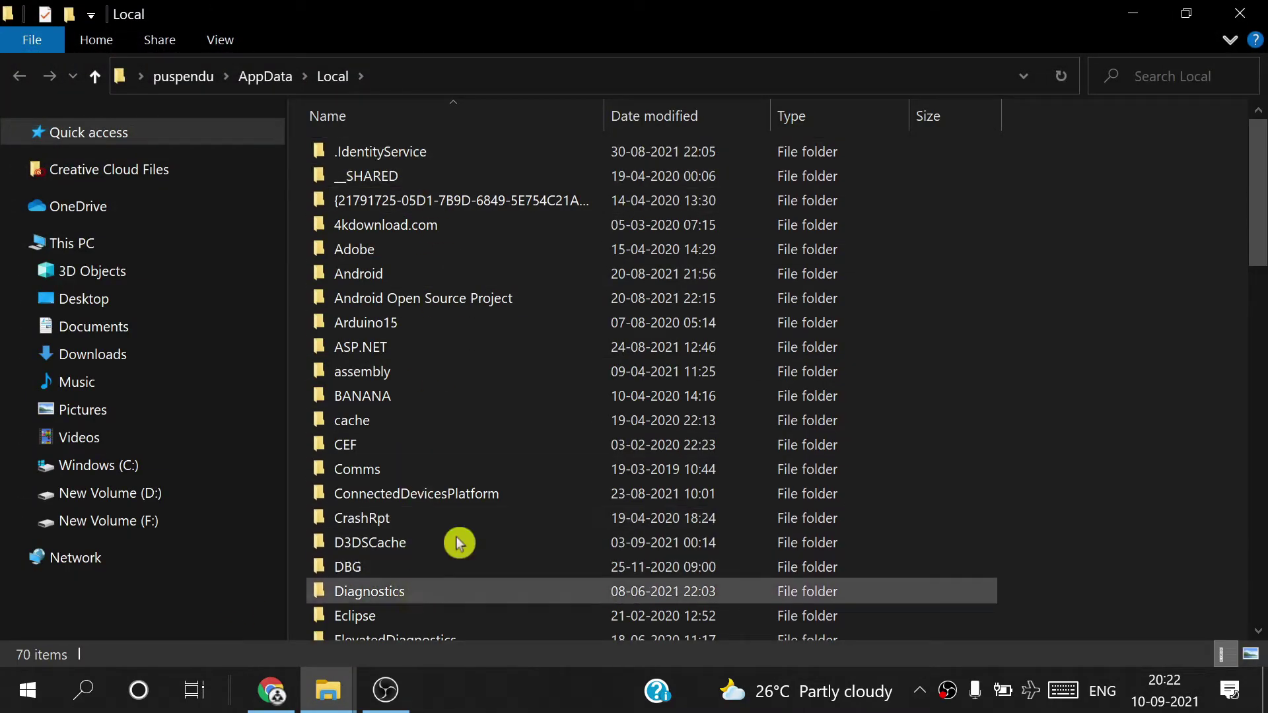
- Permanently delete the Android folder (18,074 items), then show the desktop
left_click(485, 280)
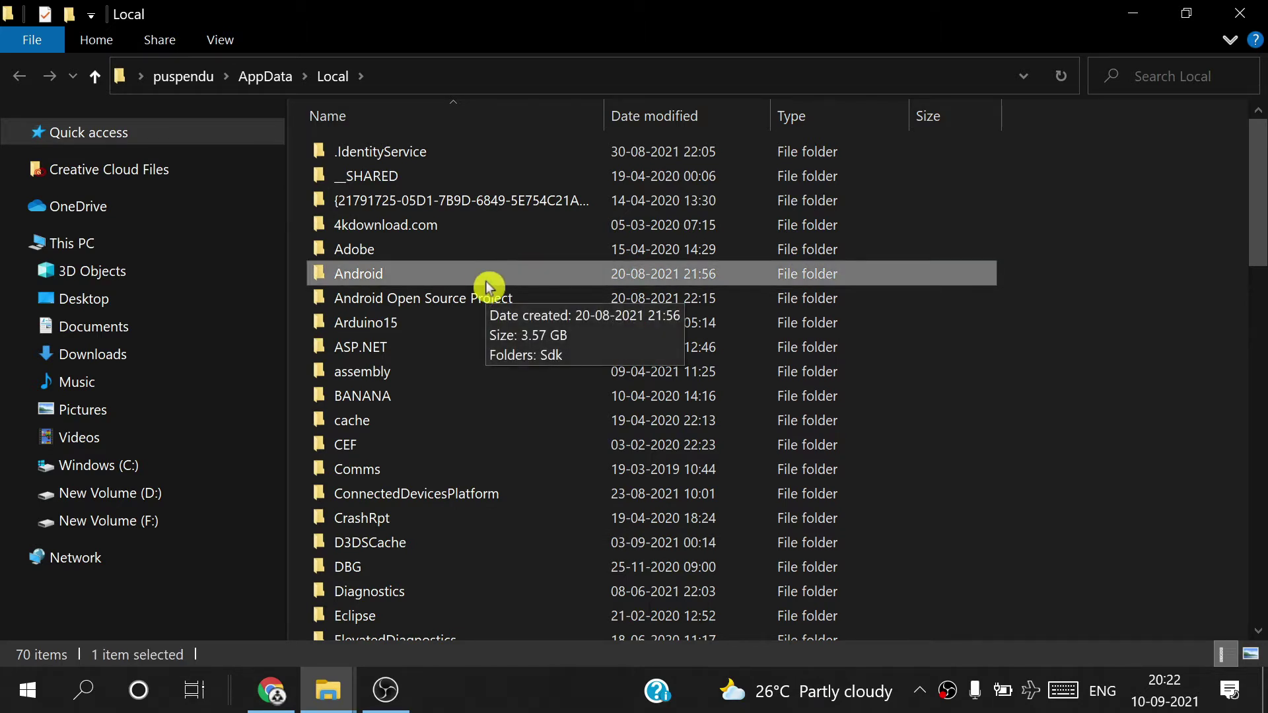
key("shift+Delete")
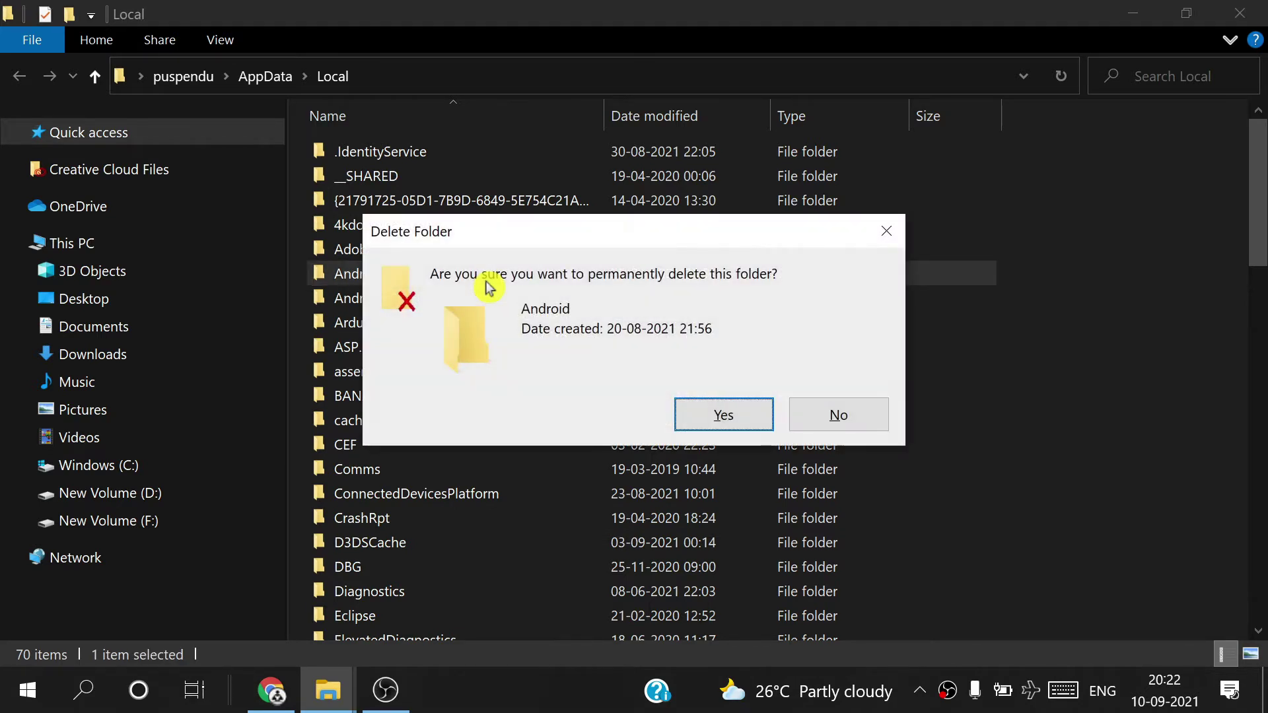
key("Return")
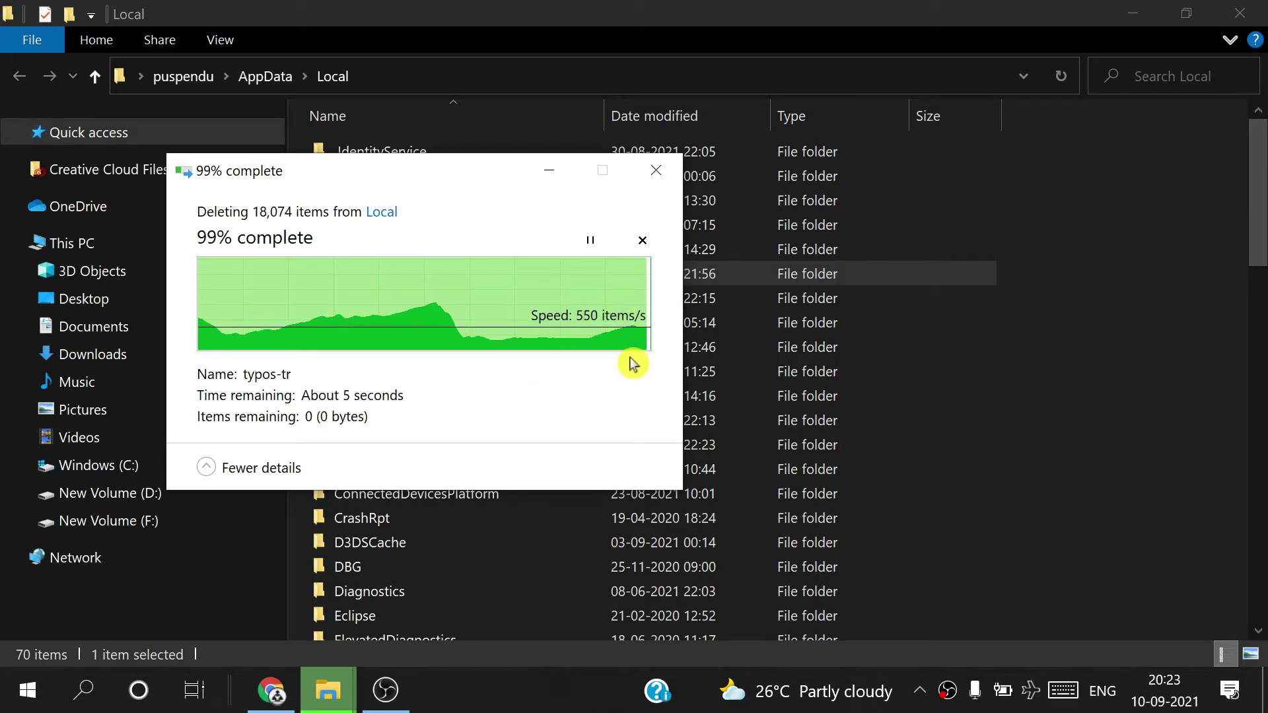
key("super+d")
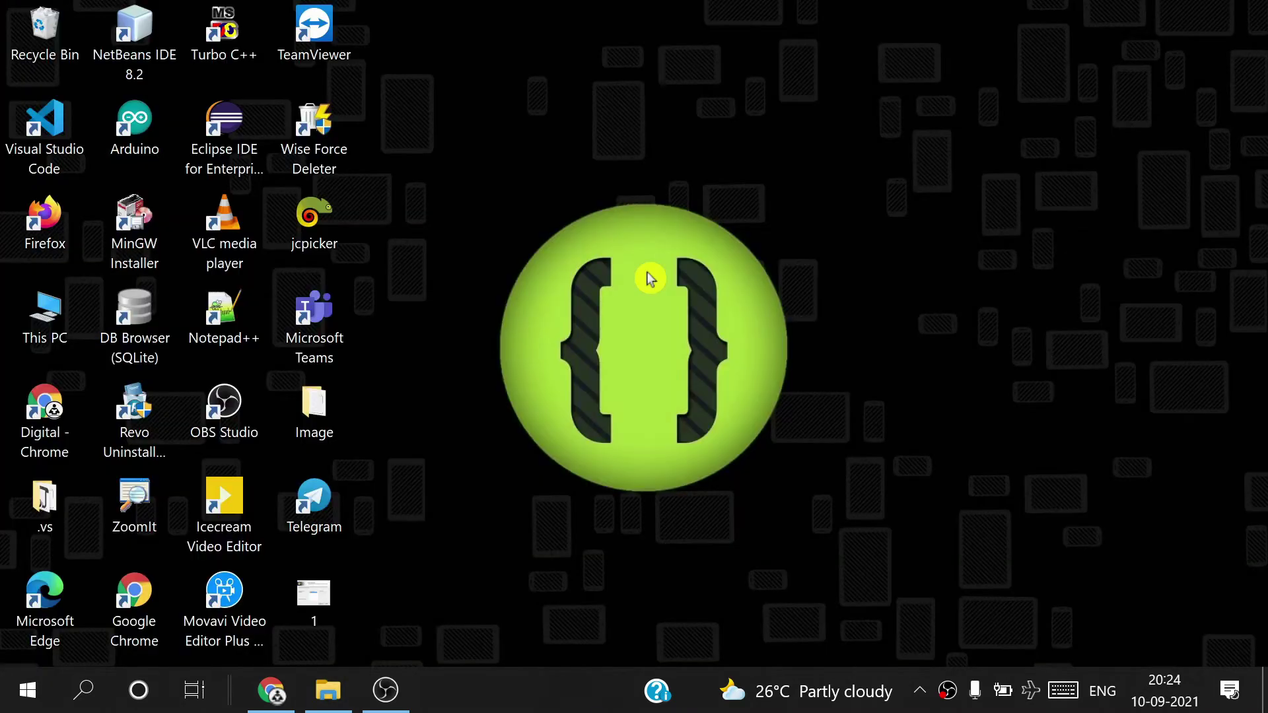
- Run %APPDATA% to open the AppData Roaming folder listing 48 items
key("super+r")
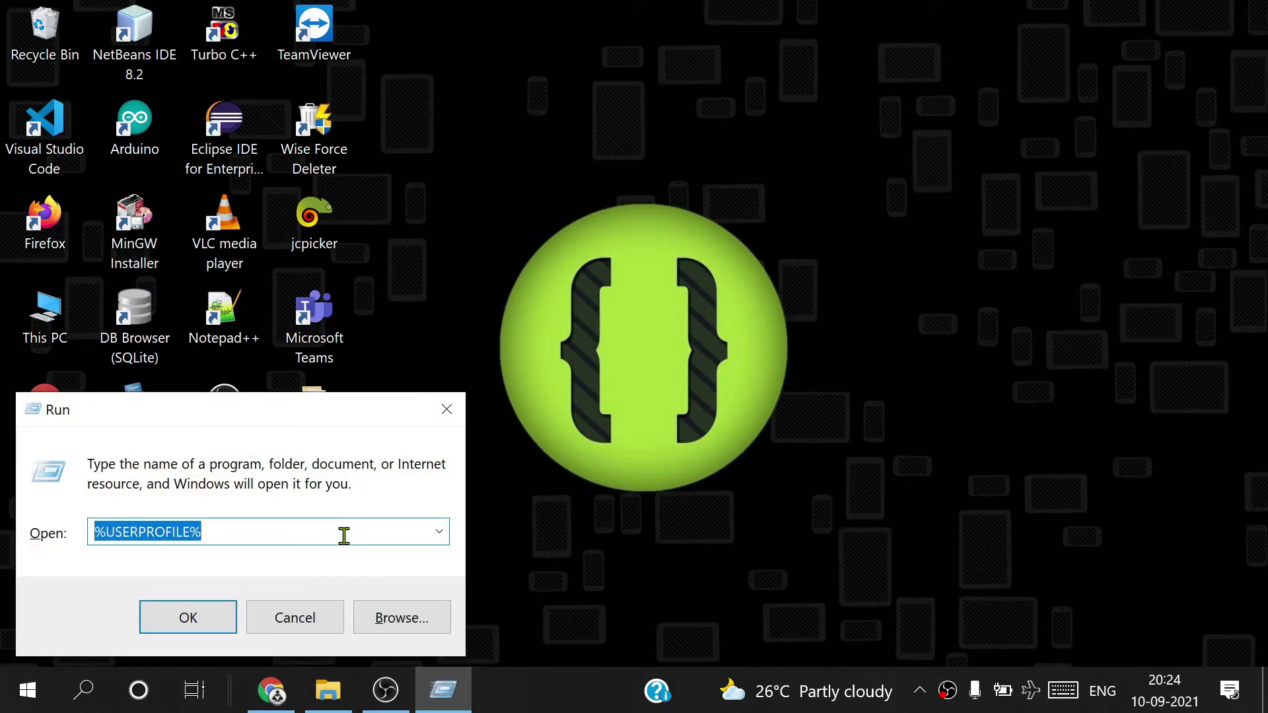
left_click(312, 535)
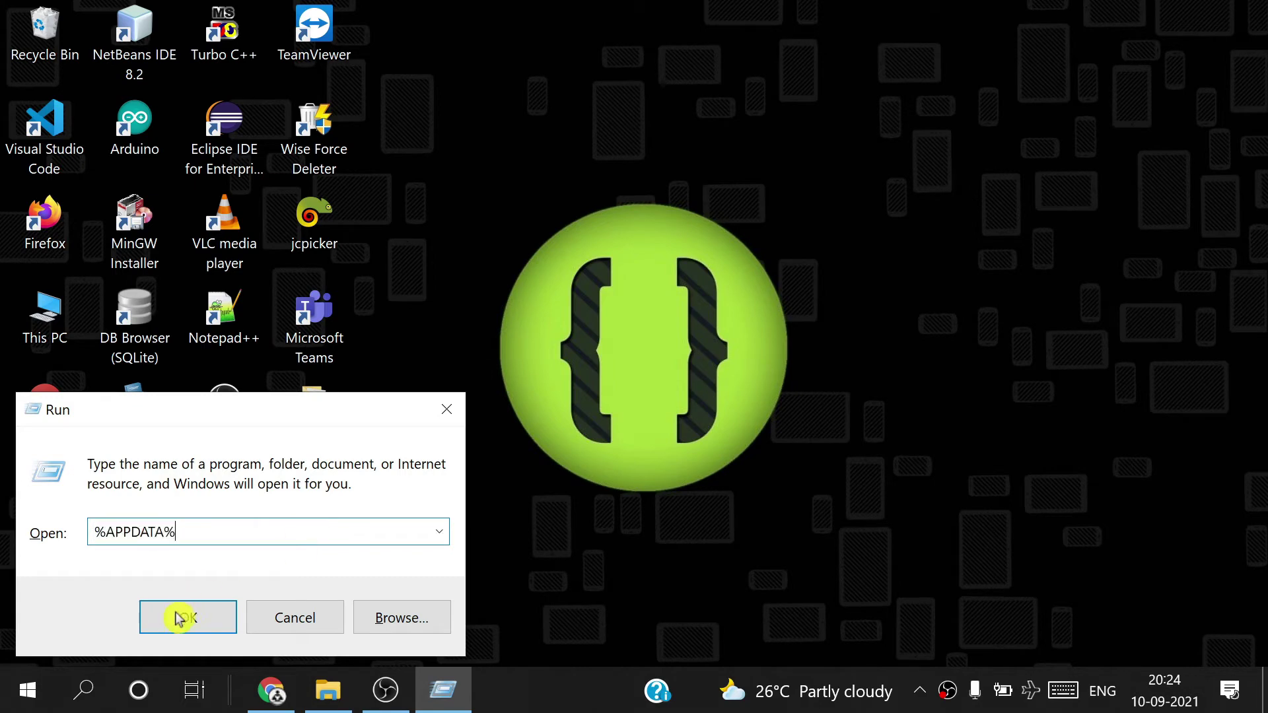
left_click(184, 620)
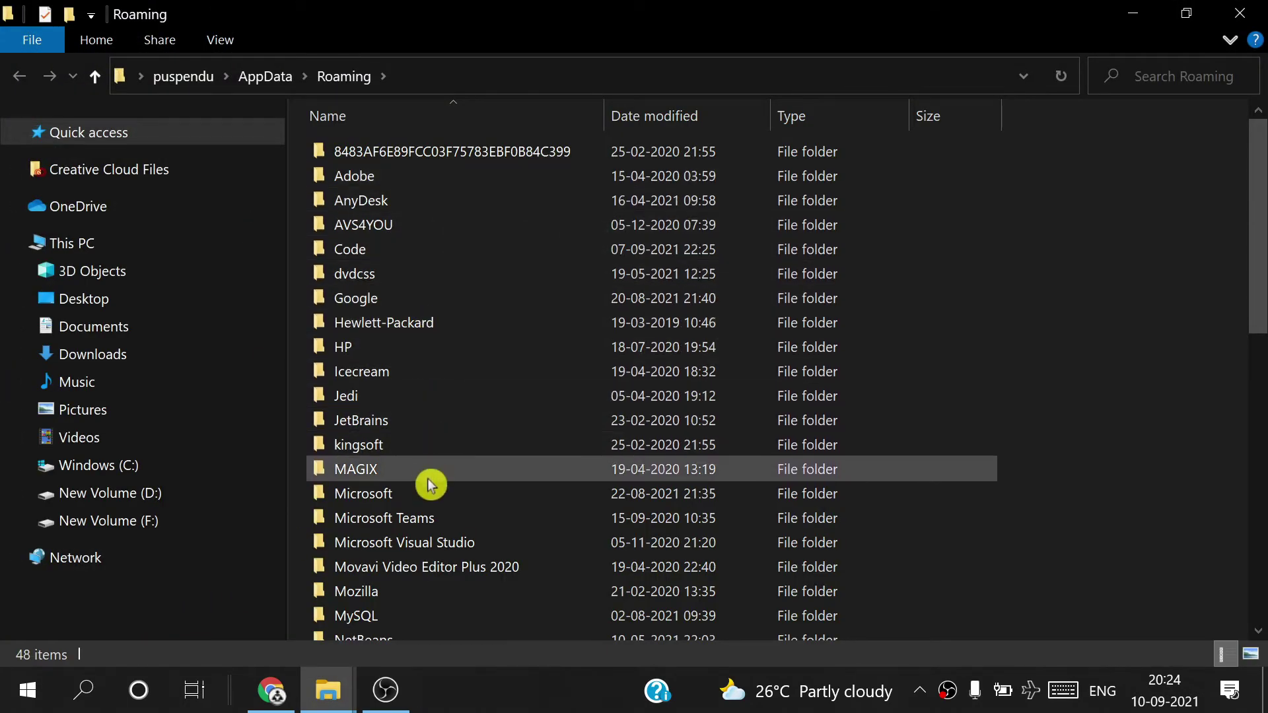
- Permanently delete the JetBrains folder, leaving 47 items in AppData Roaming
left_click(424, 432)
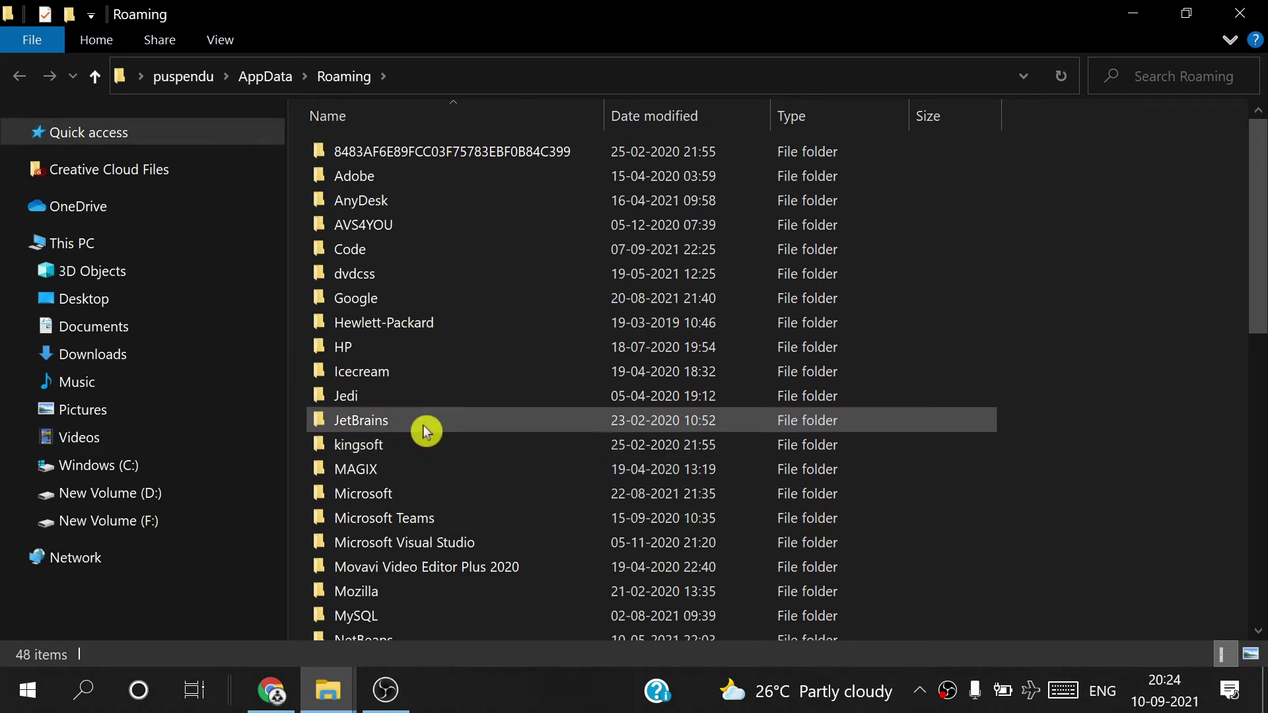
mouse_move(440, 421)
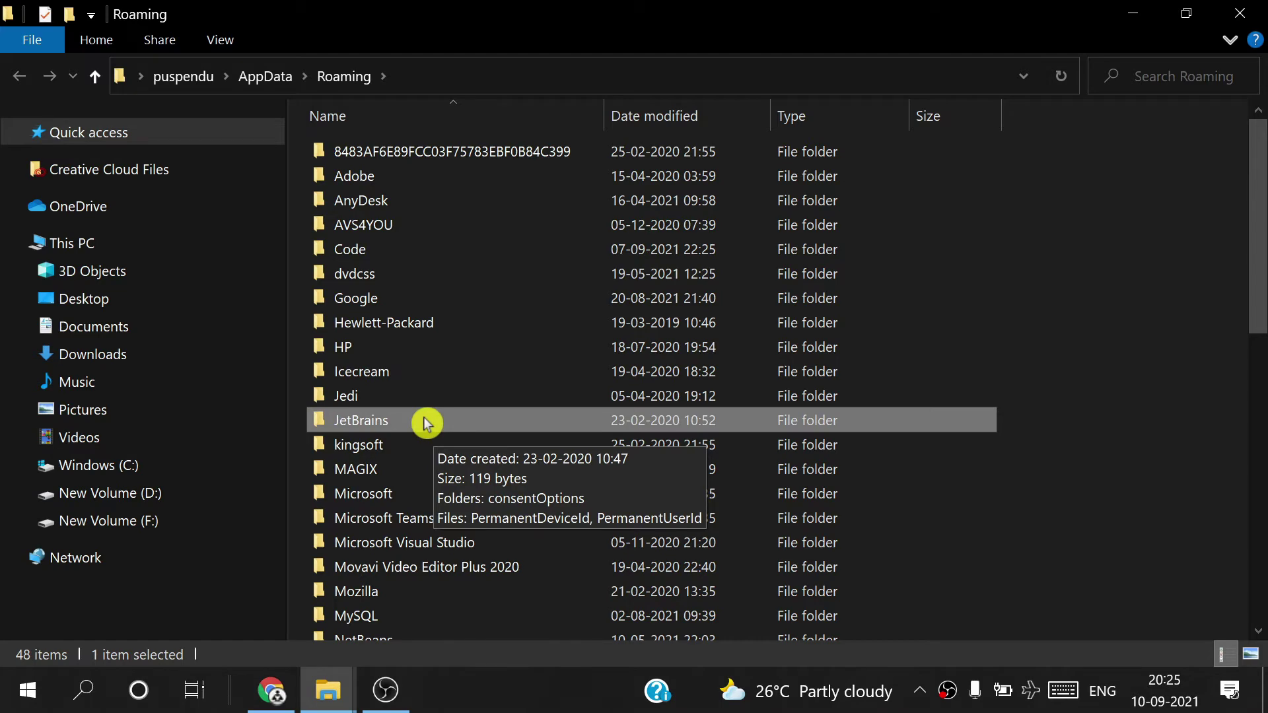
key("shift+Delete")
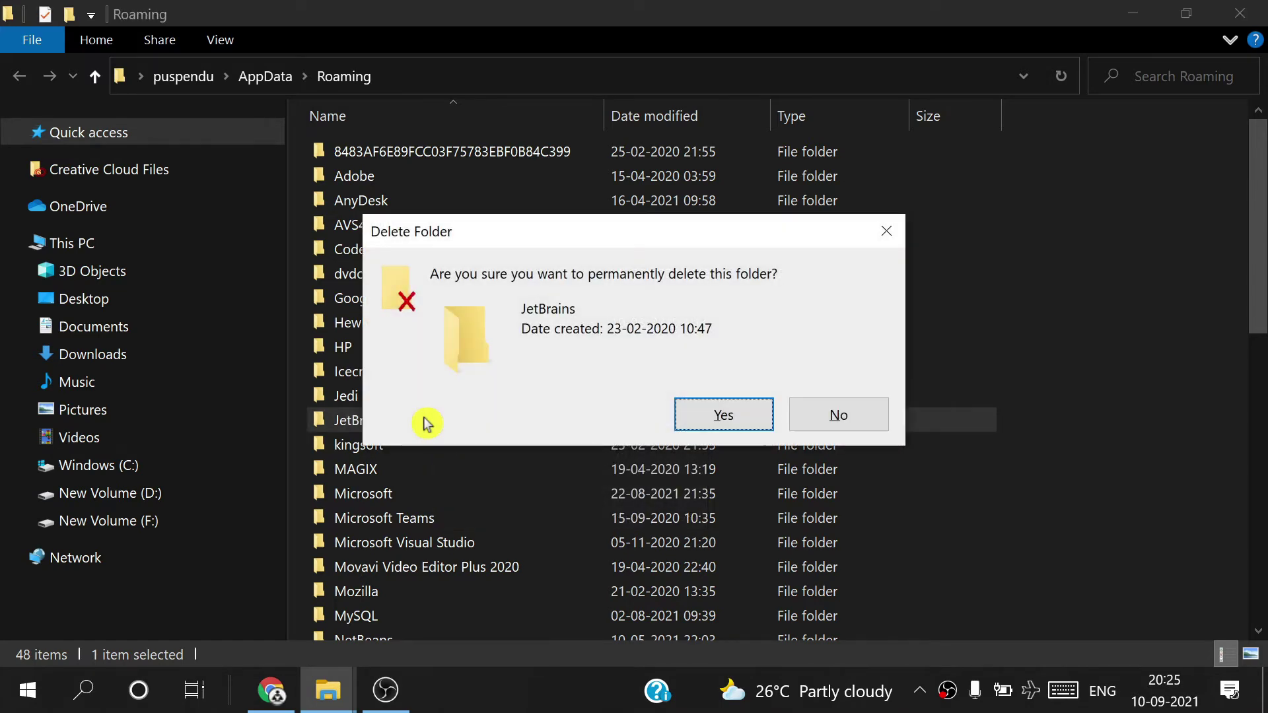
key("Return")
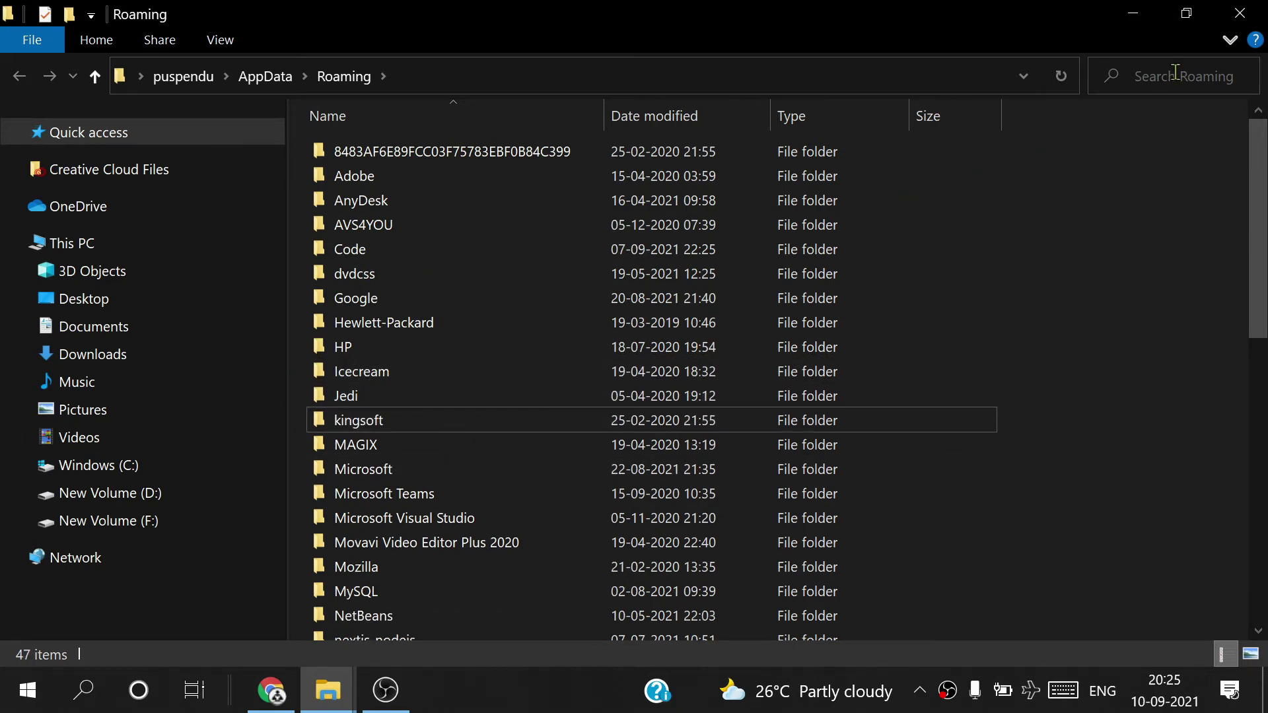
- Close Roaming and navigate through This PC and Windows (C:) to Program Files
left_click(1258, 10)
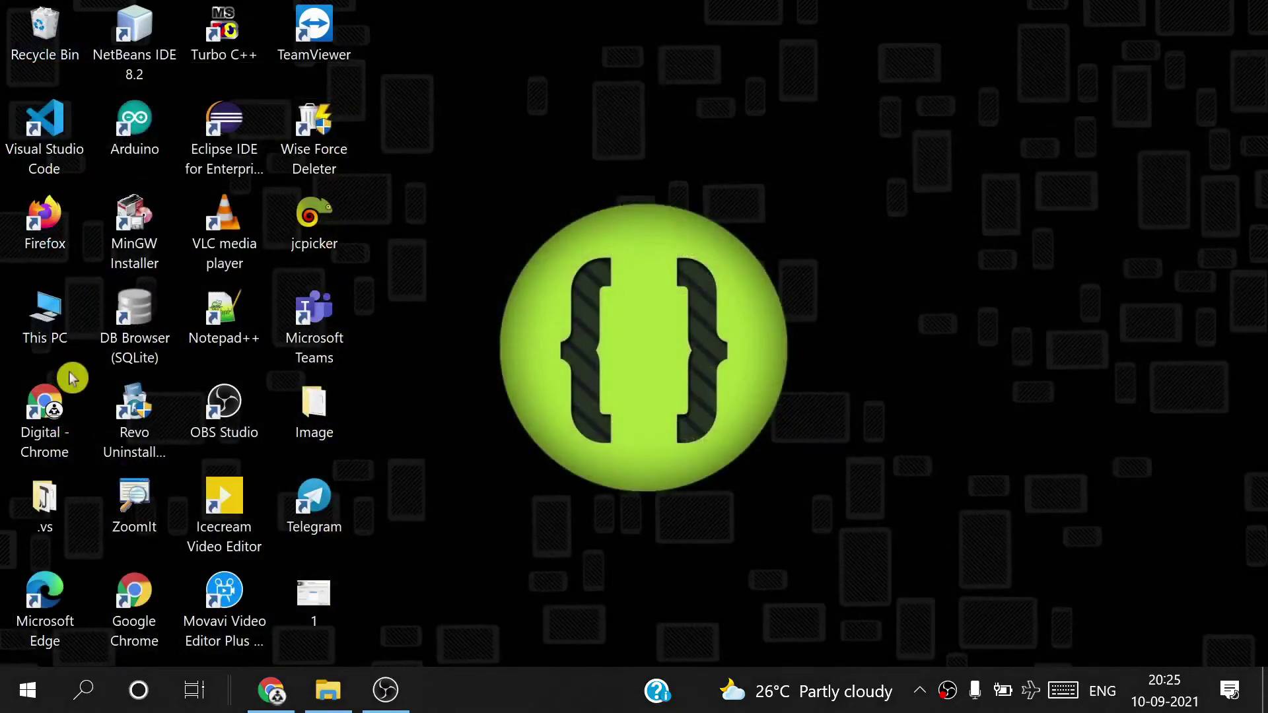
double_click(39, 323)
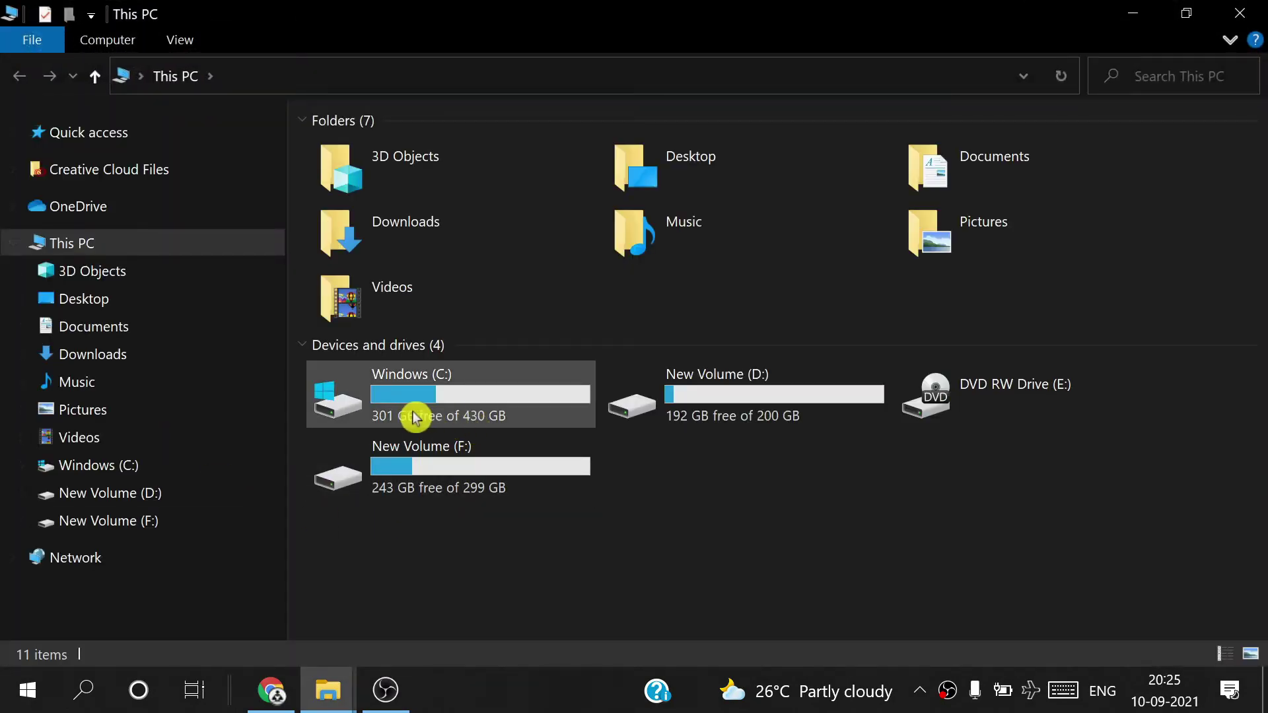
double_click(466, 404)
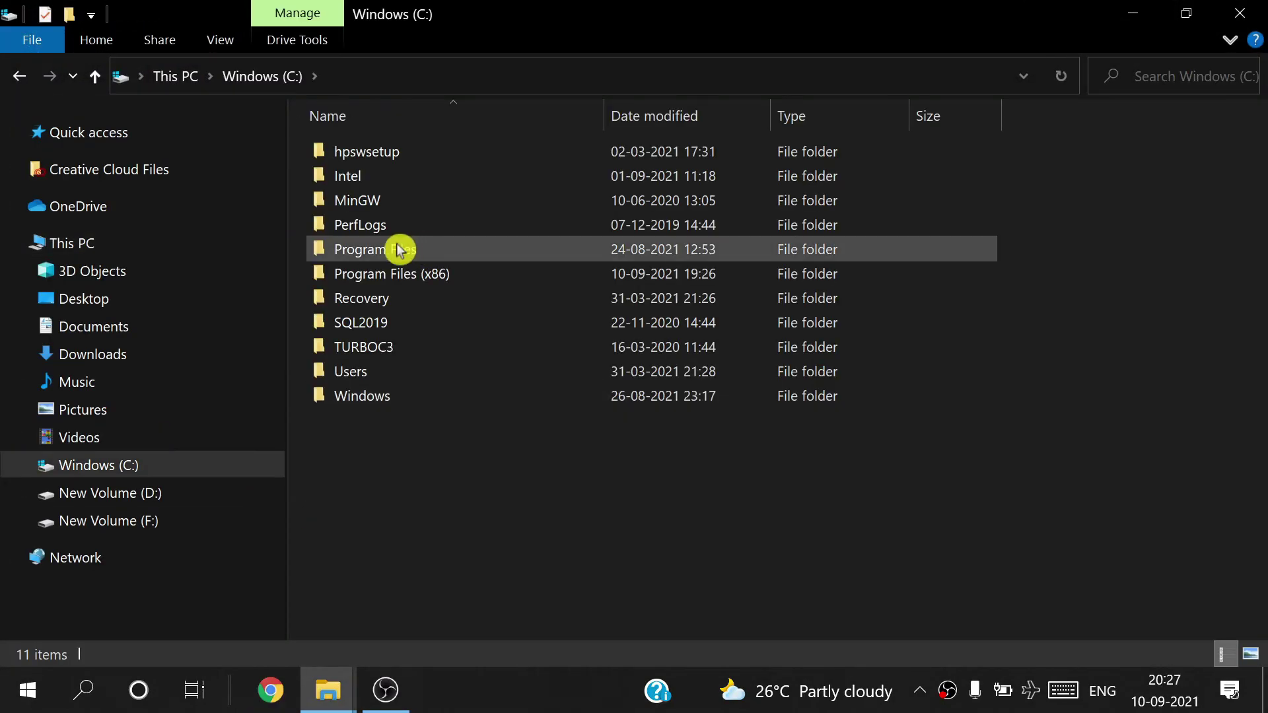
double_click(441, 251)
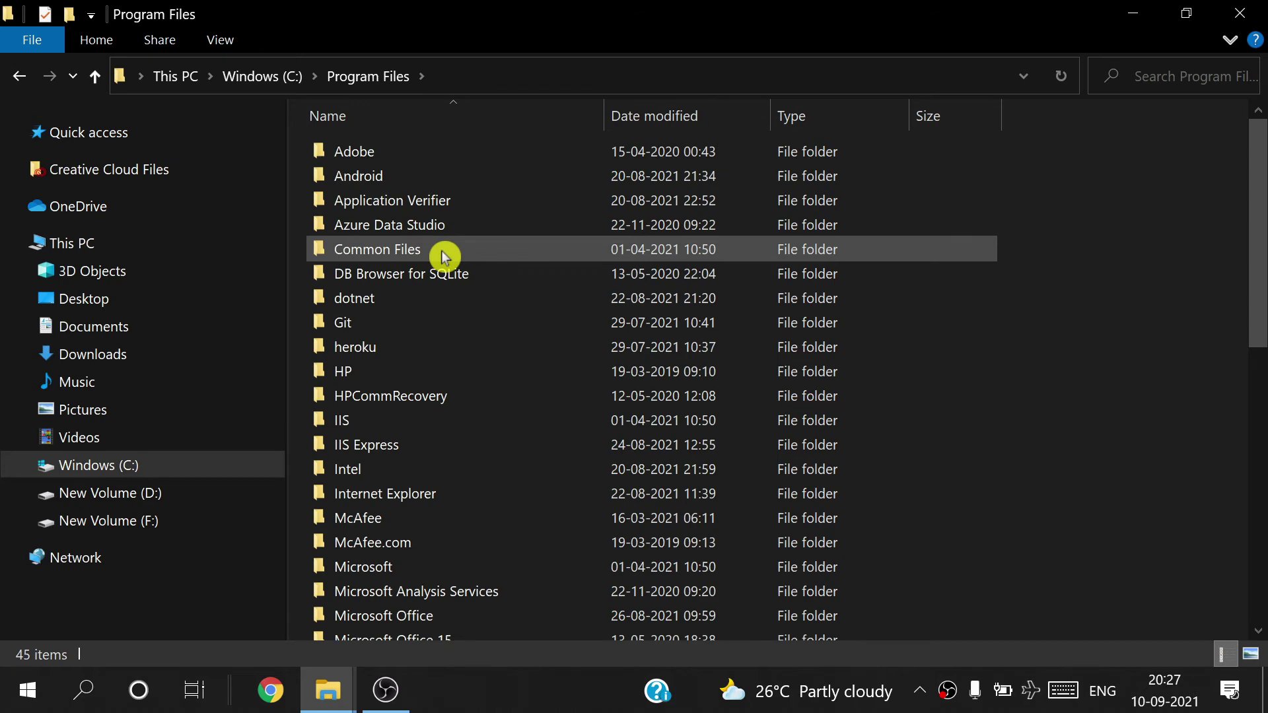
- Permanently delete the Android folder in Program Files, granting administrator permission
left_click(409, 185)
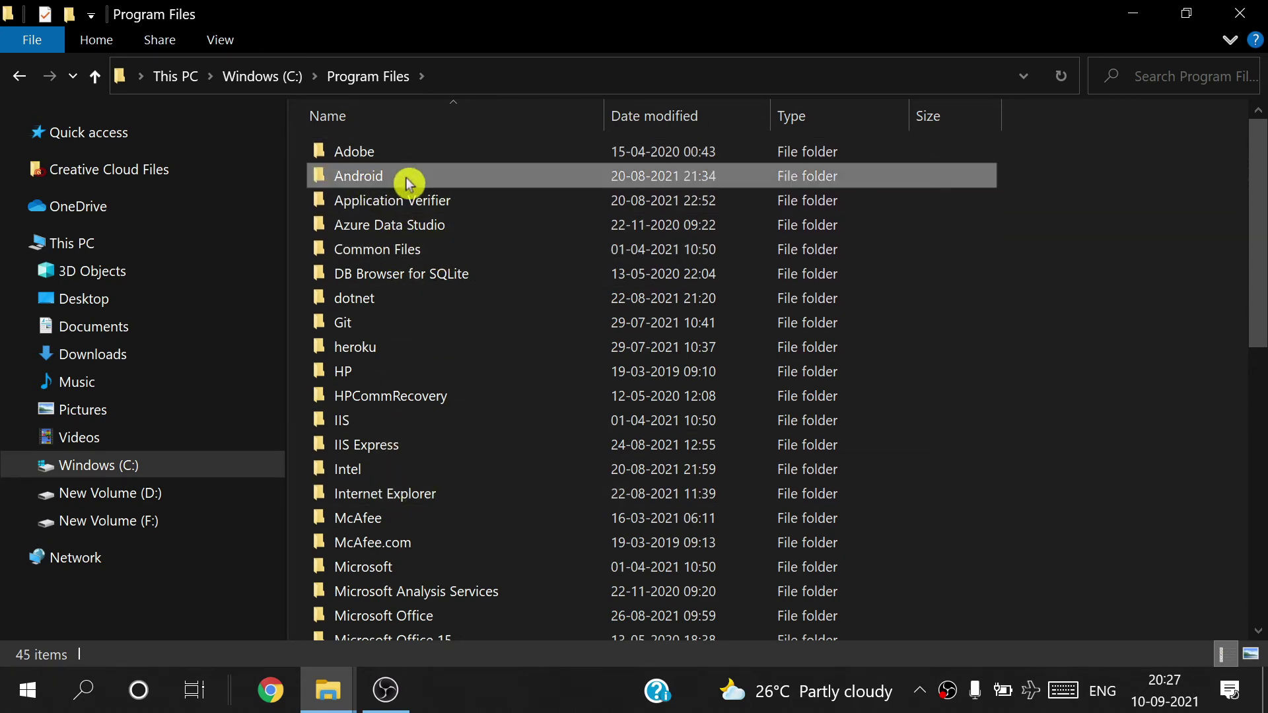
scroll(404, 574, "down", 8)
scroll(405, 598, "down", 1)
scroll(409, 581, "up", 10)
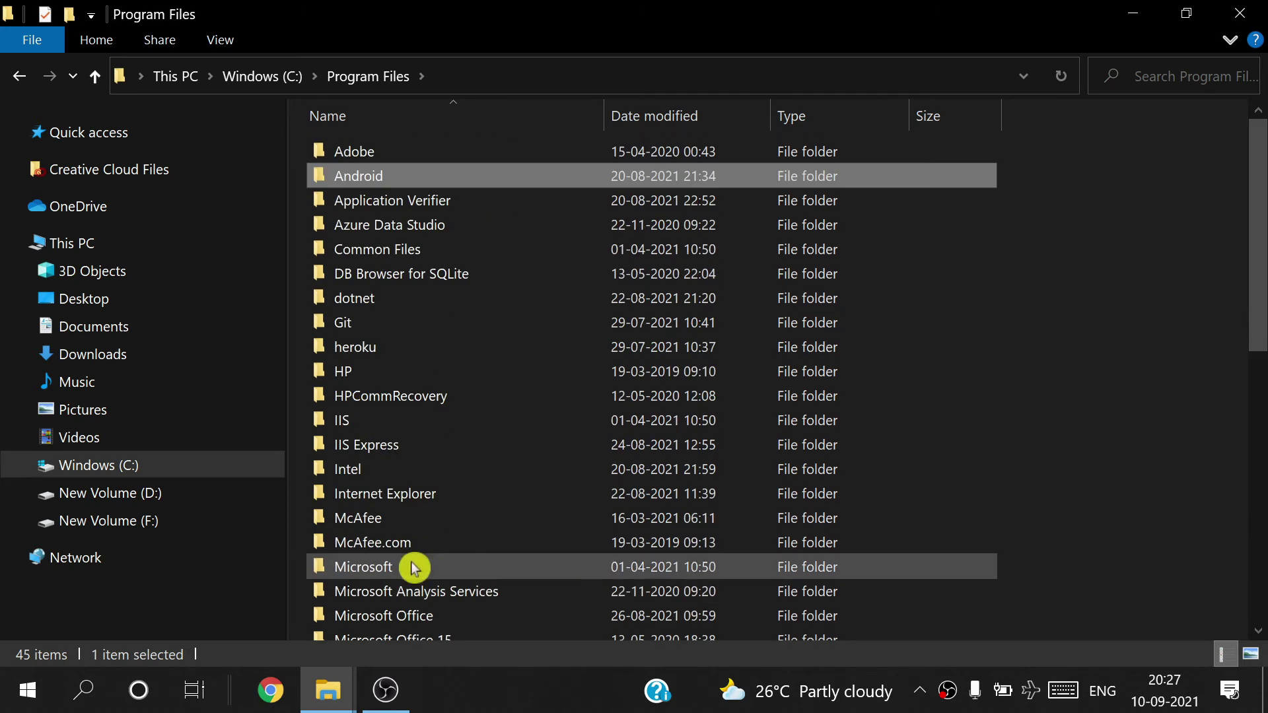
mouse_move(484, 206)
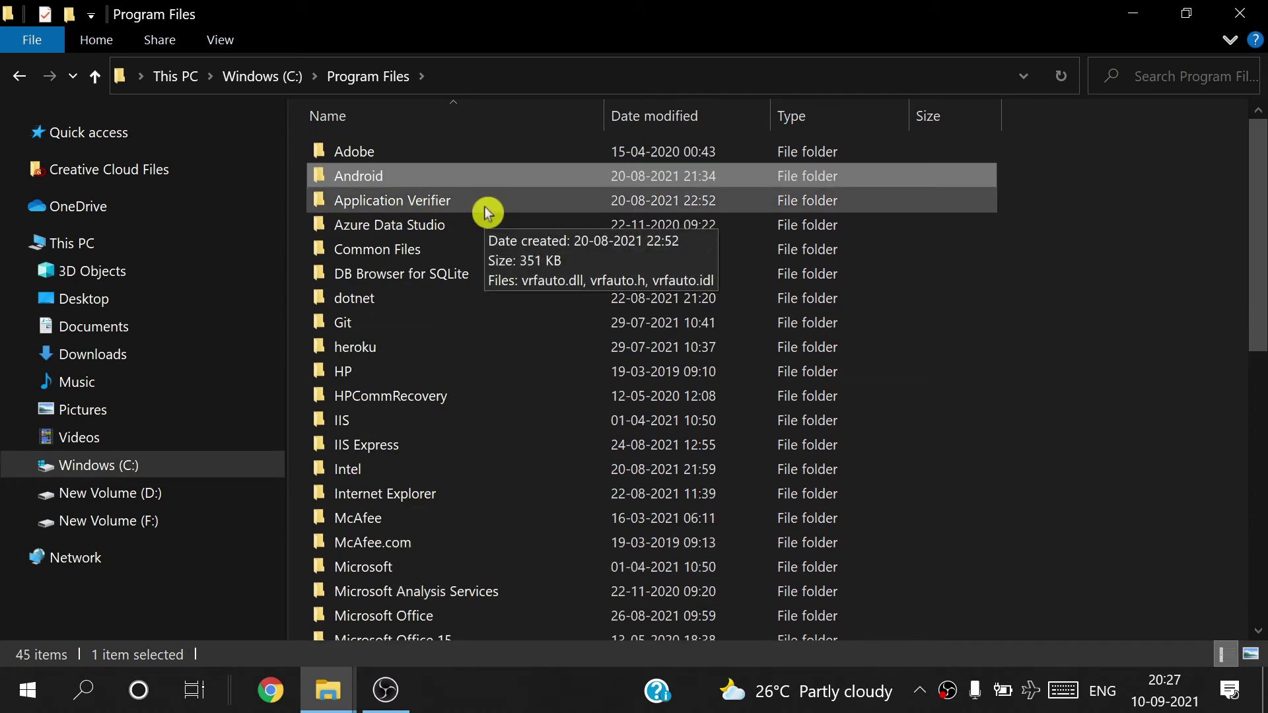
key("shift+Delete")
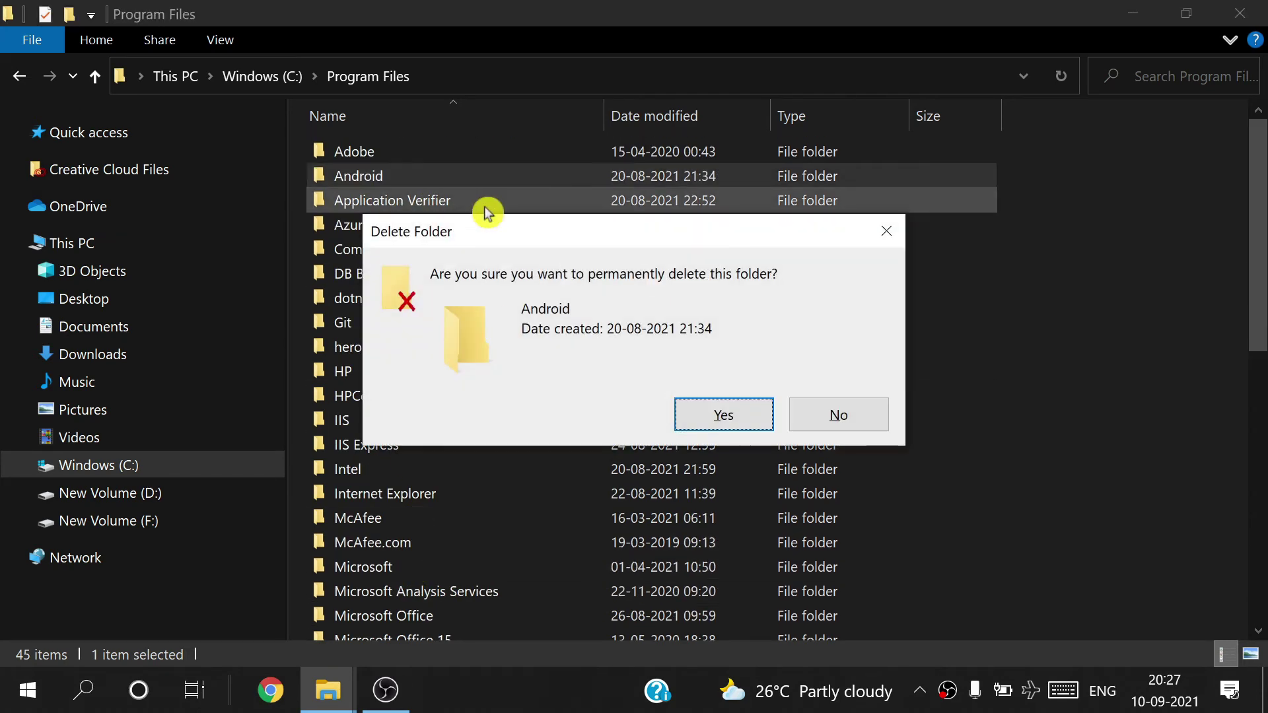
key("Return")
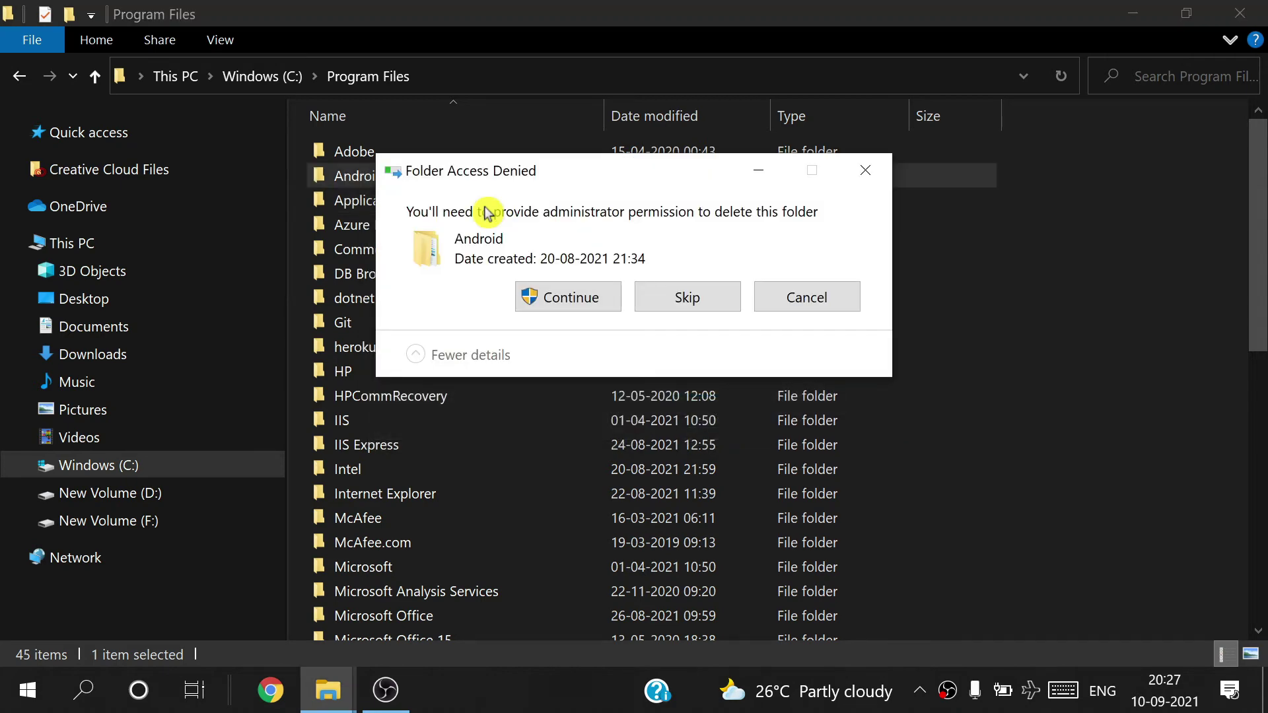
left_click(571, 305)
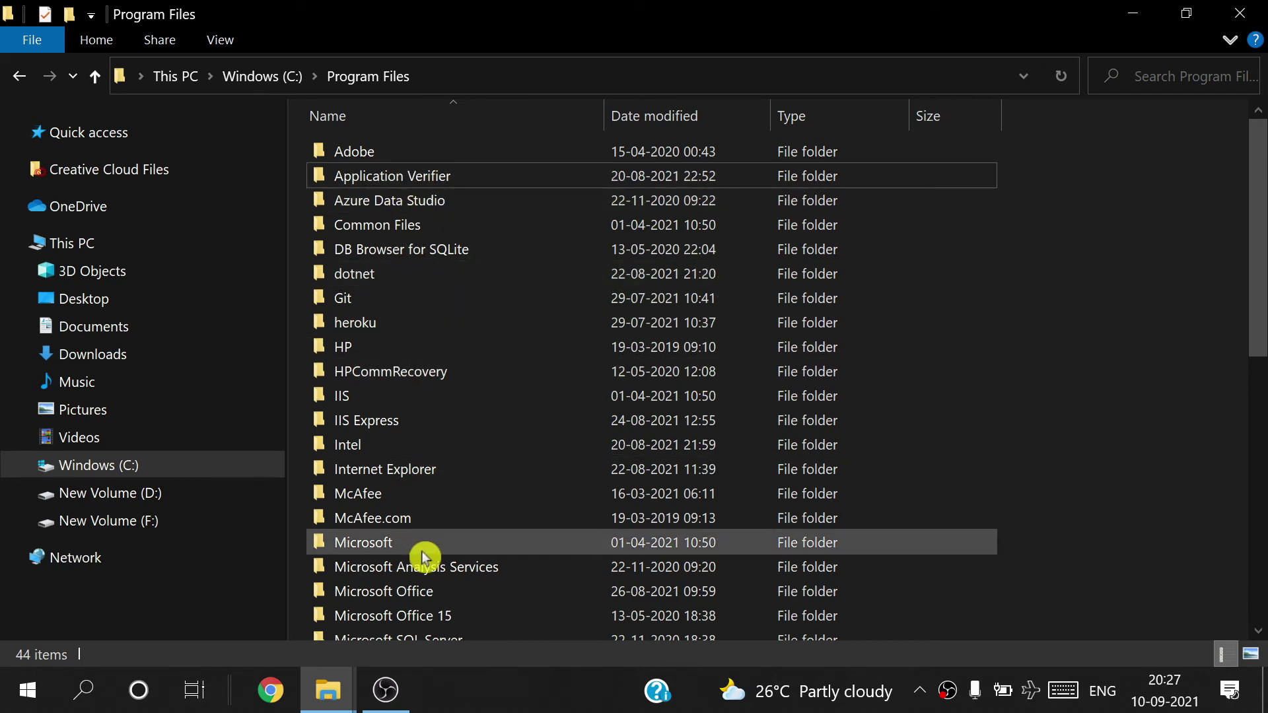
- Browse Program Files (x86) from the C: drive root, then return to Windows (C:)
scroll(453, 514, "down", 8)
scroll(455, 518, "up", 6)
scroll(456, 518, "up", 2)
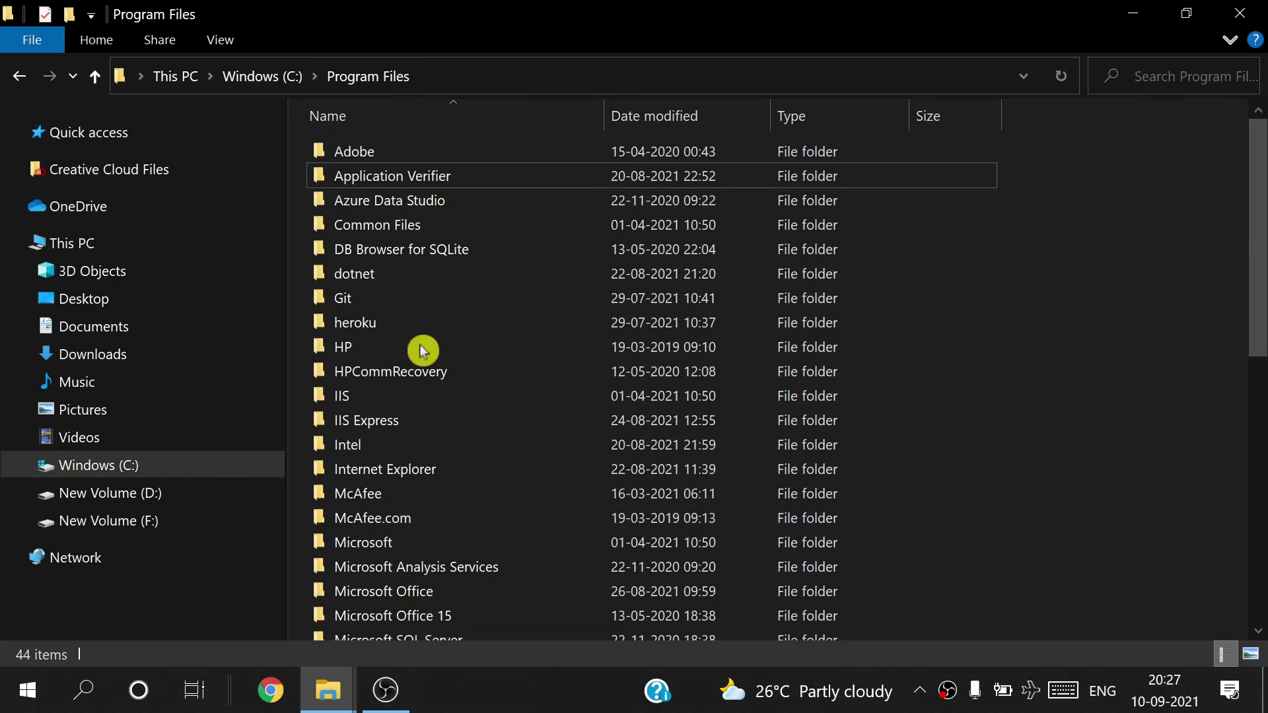
left_click(246, 80)
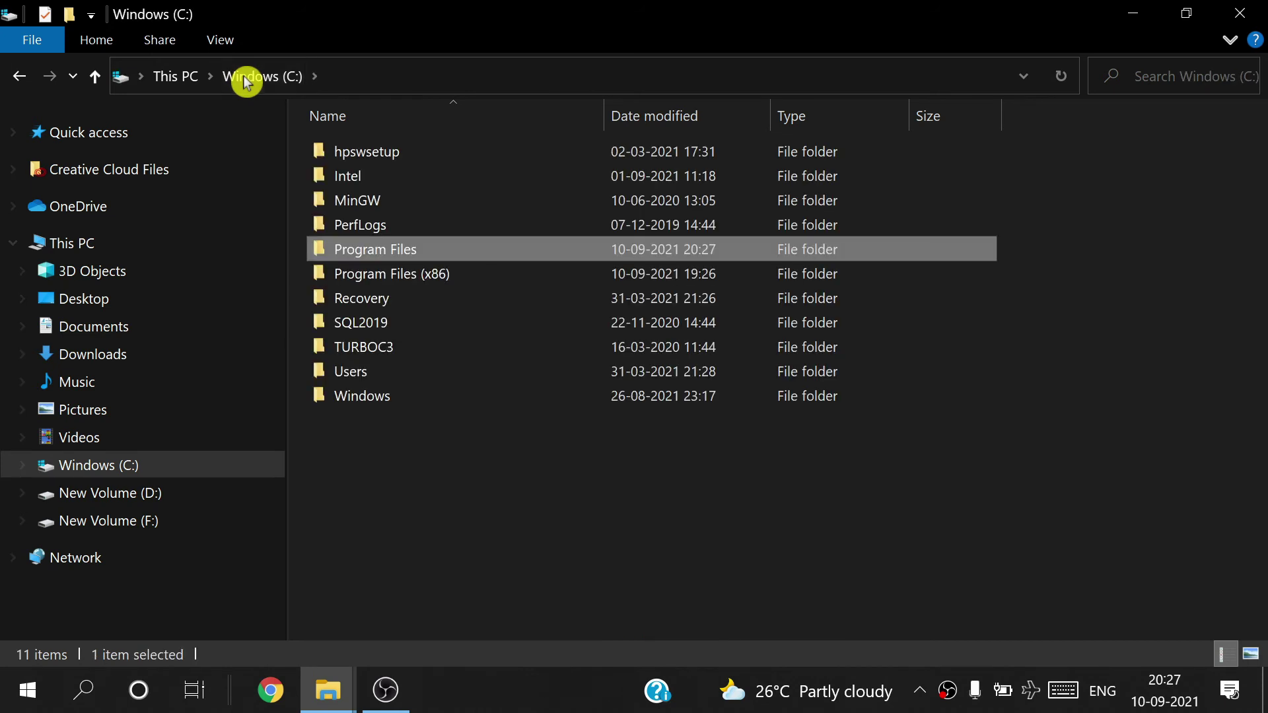
double_click(473, 275)
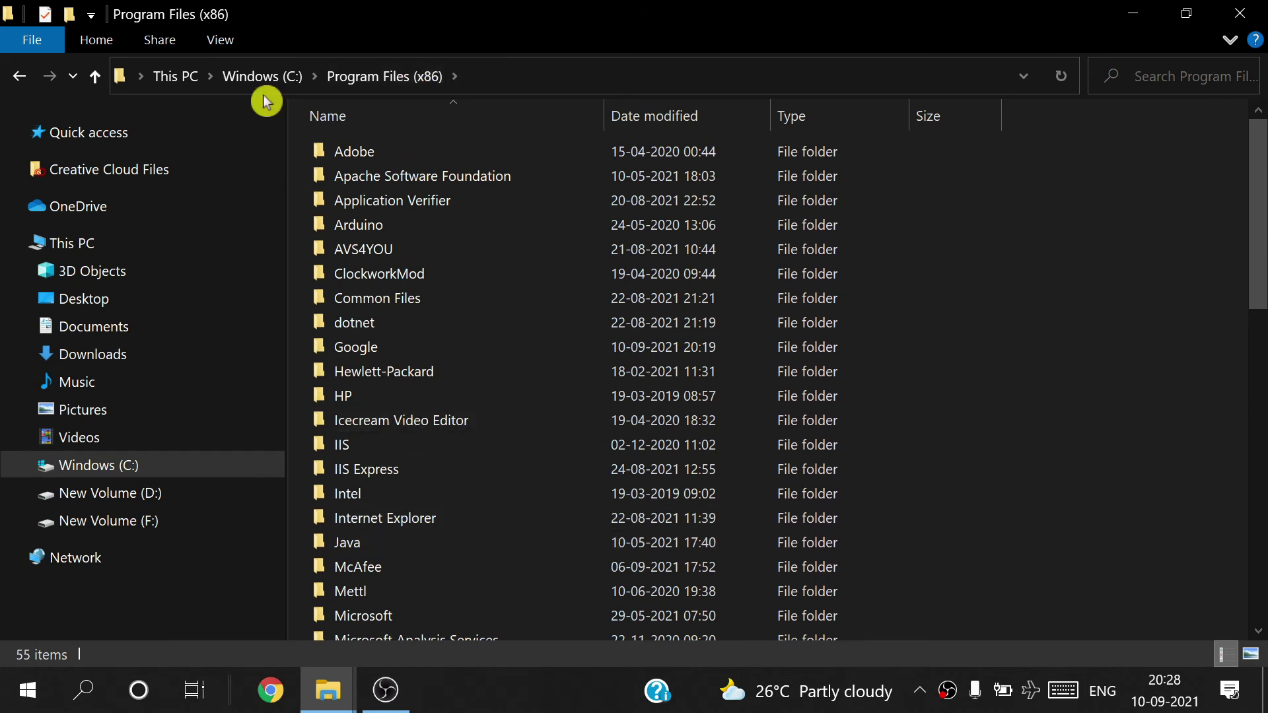
left_click(14, 77)
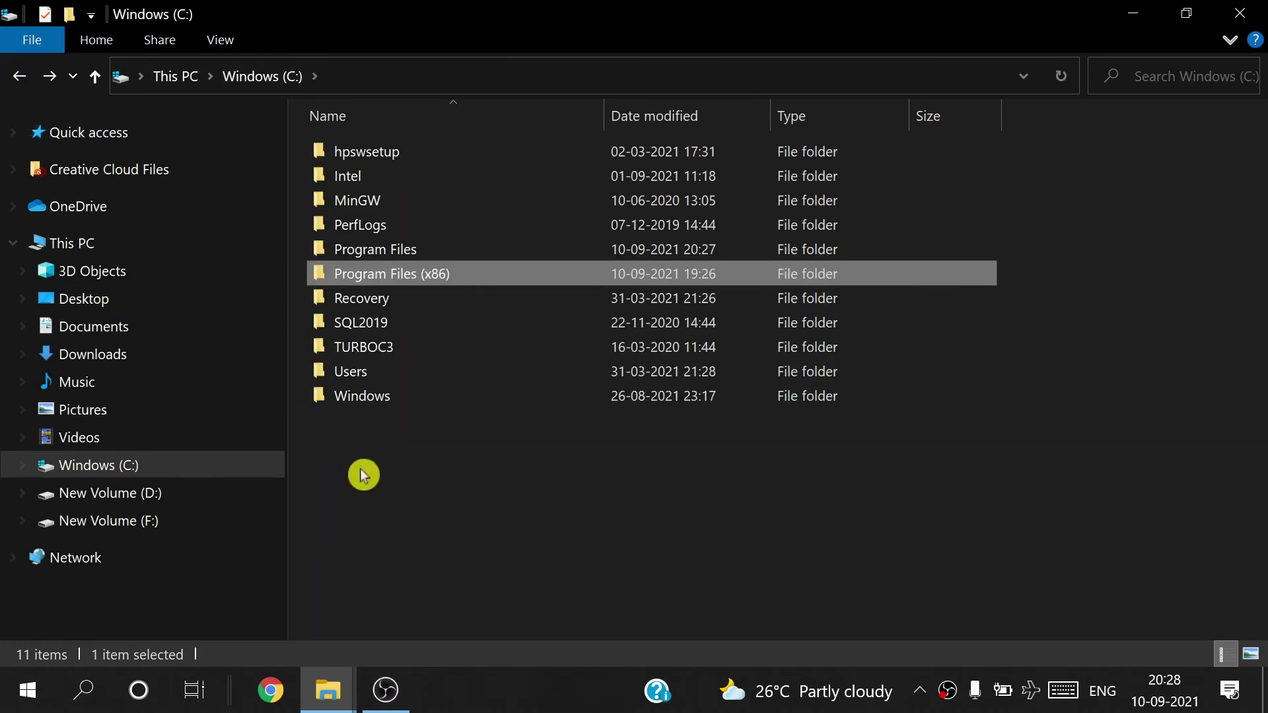
- Open C:\Users and the user's profile folder, scrolling through its 46 items
double_click(396, 371)
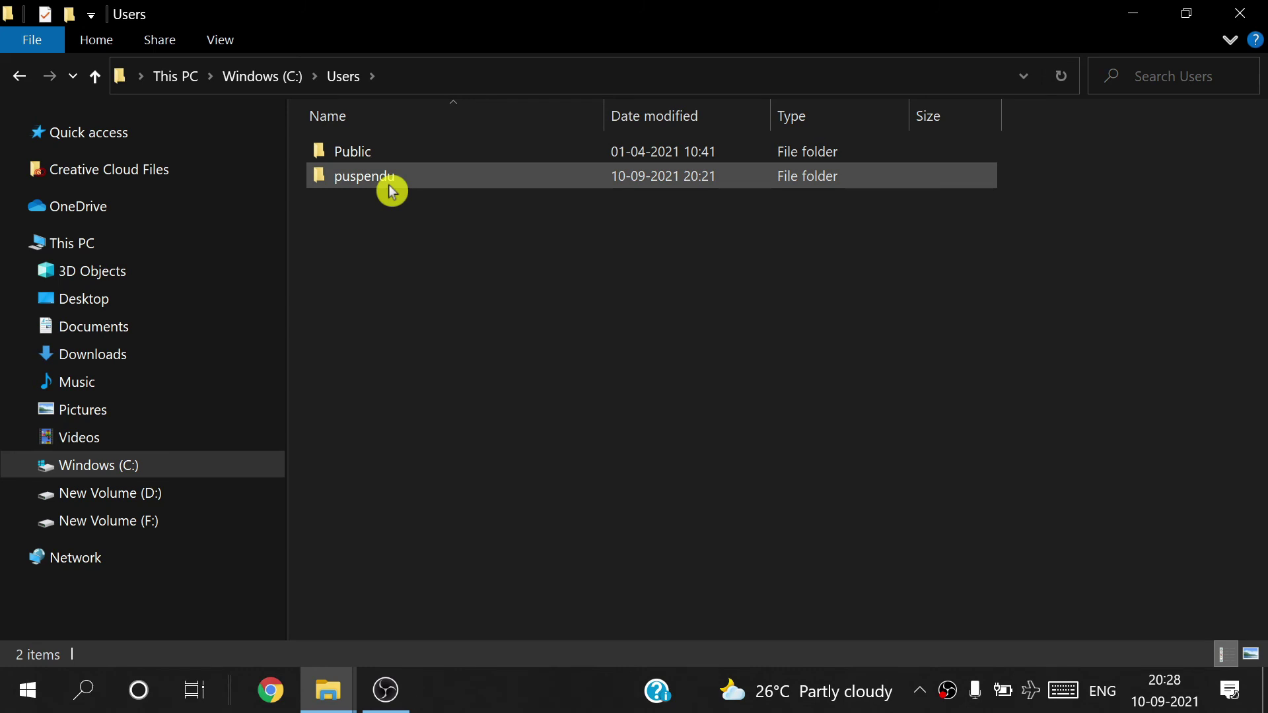
double_click(439, 179)
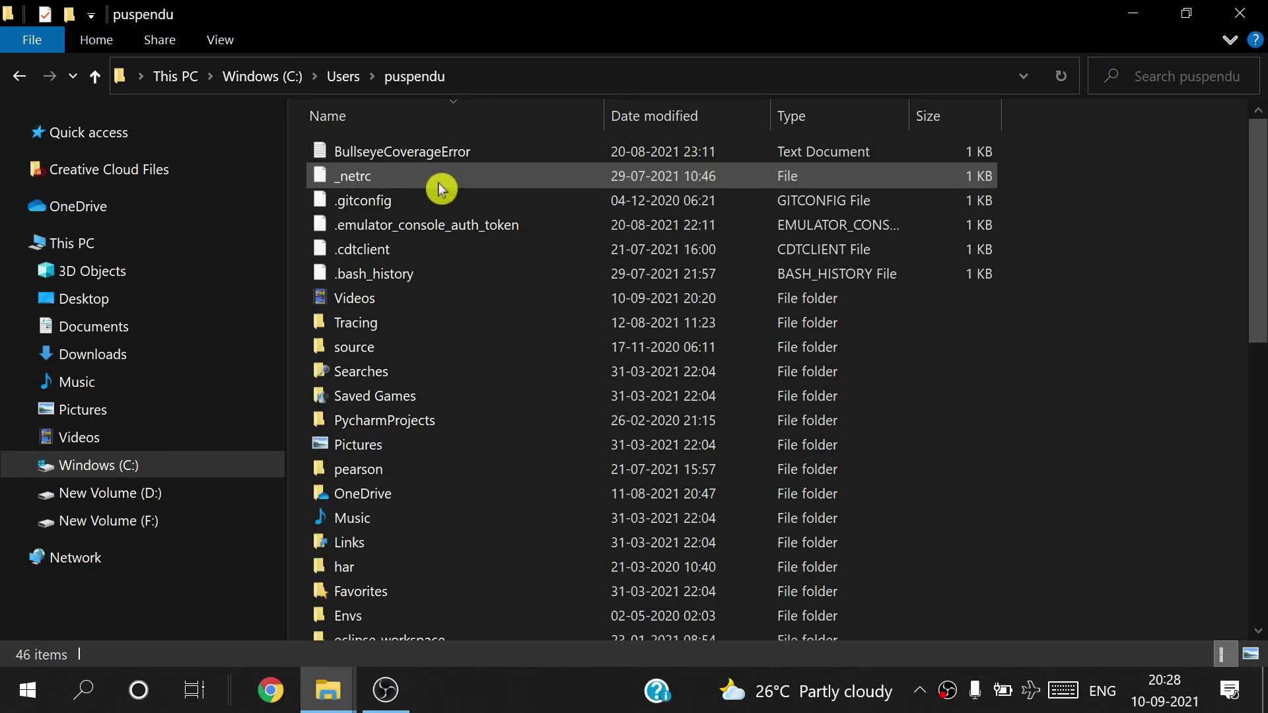
scroll(409, 413, "down", 1)
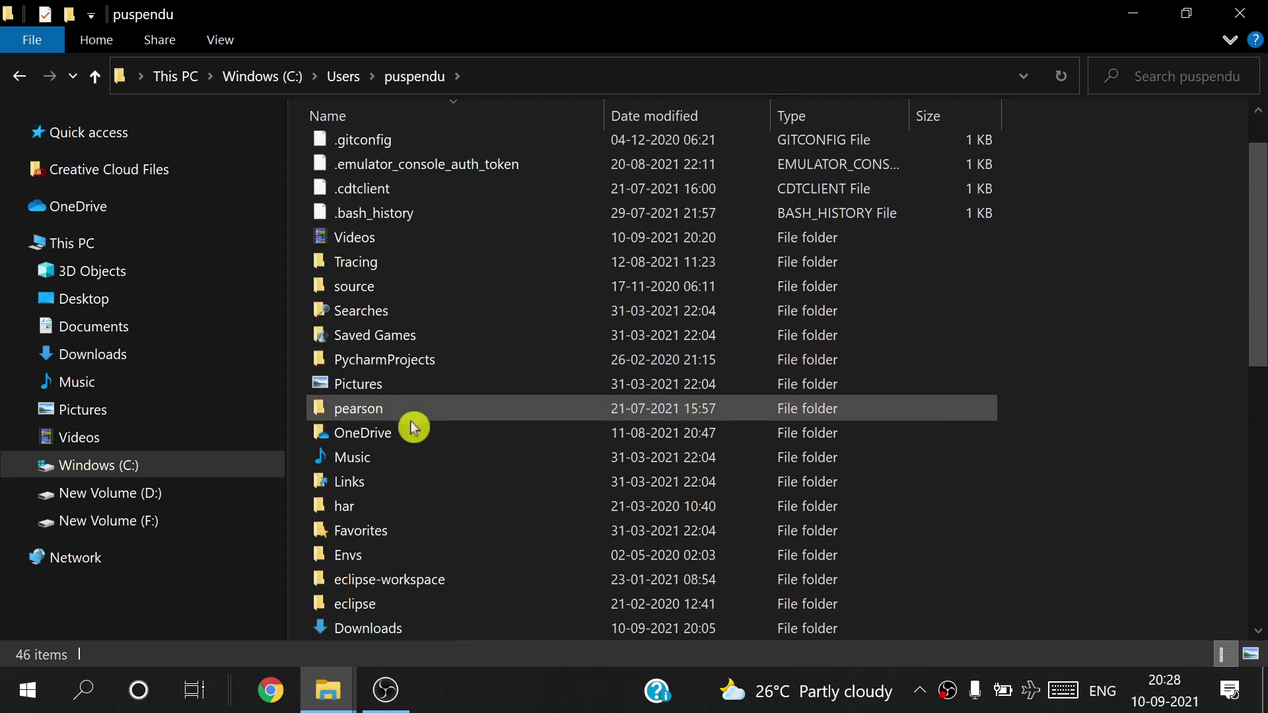
scroll(417, 490, "down", 8)
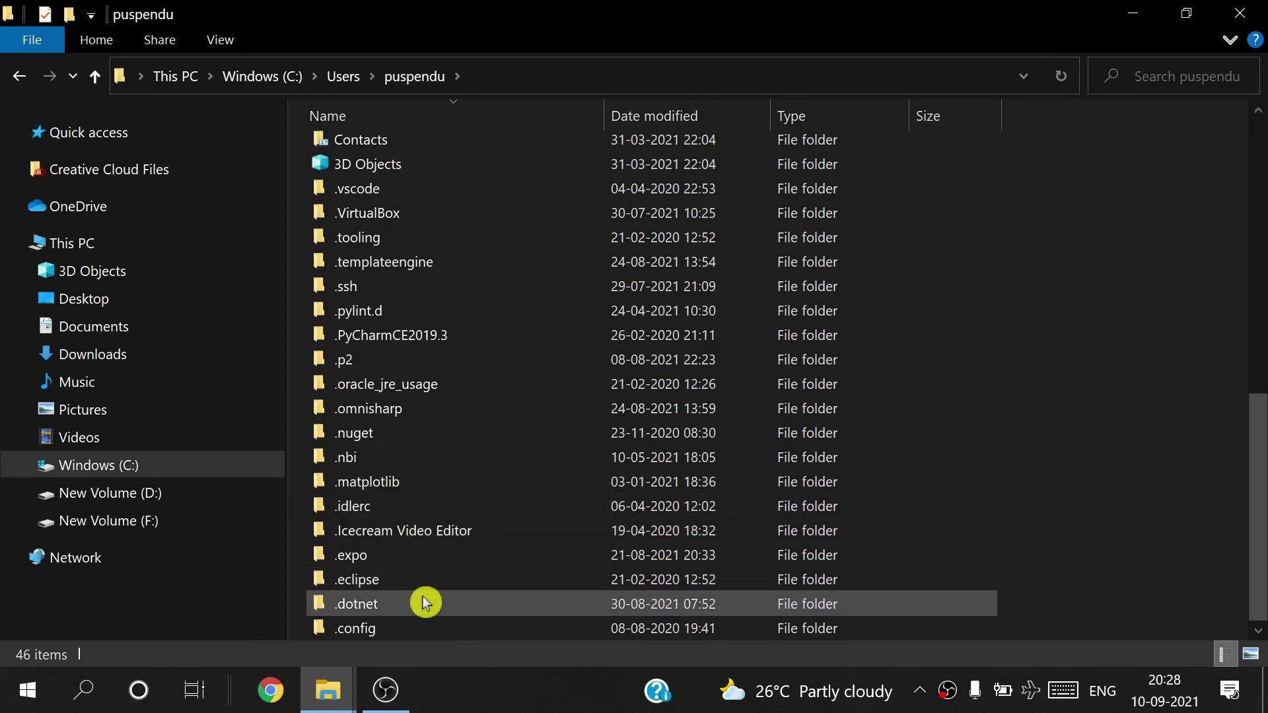
scroll(425, 362, "up", 9)
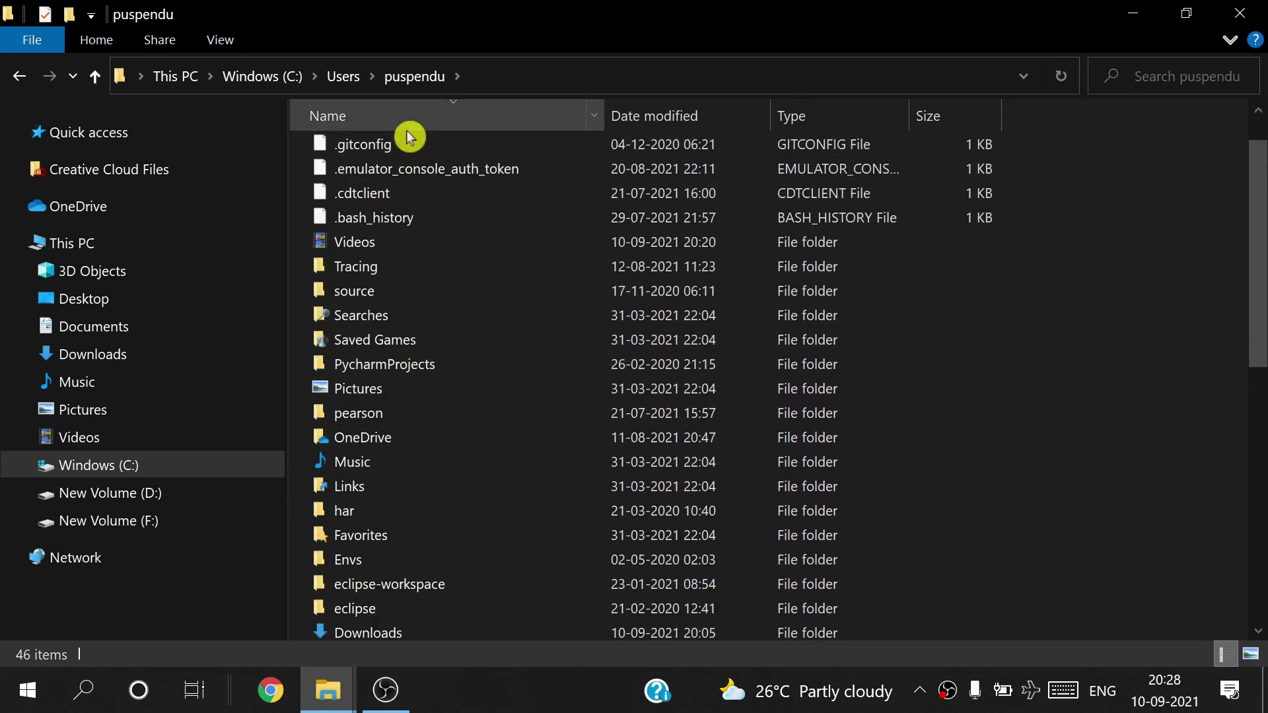